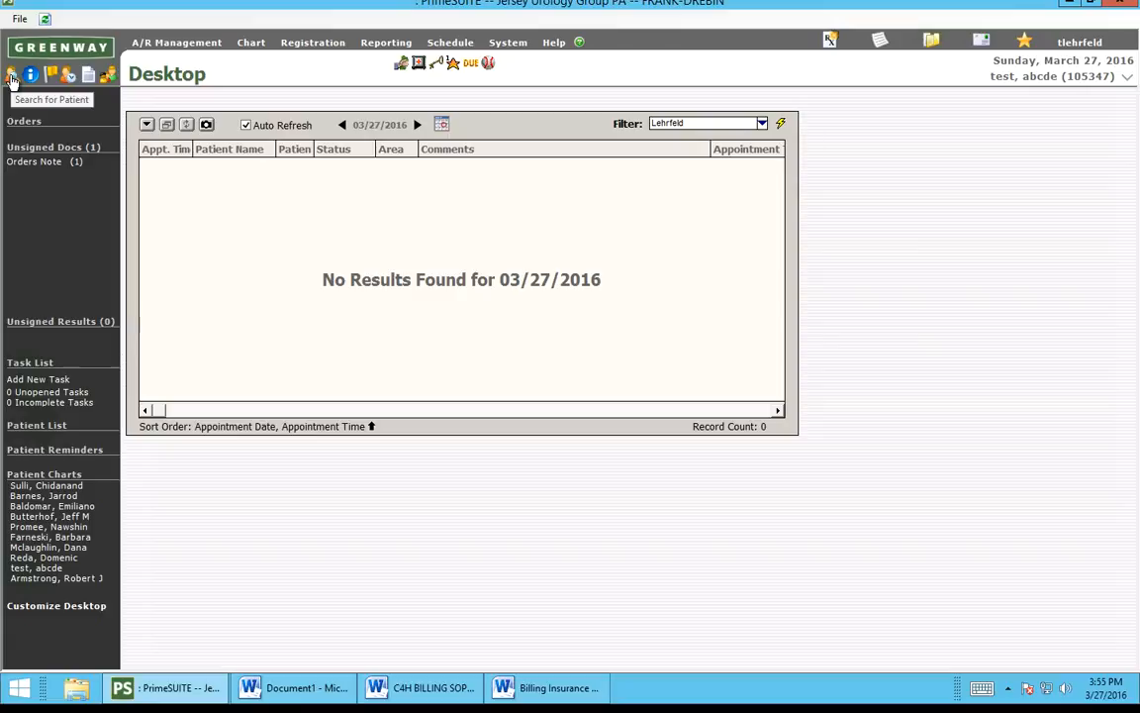
Step: Search patients by birth date 4/1/1954 and partial last and first names, dismissing the no-matches message
left_click(12, 77)
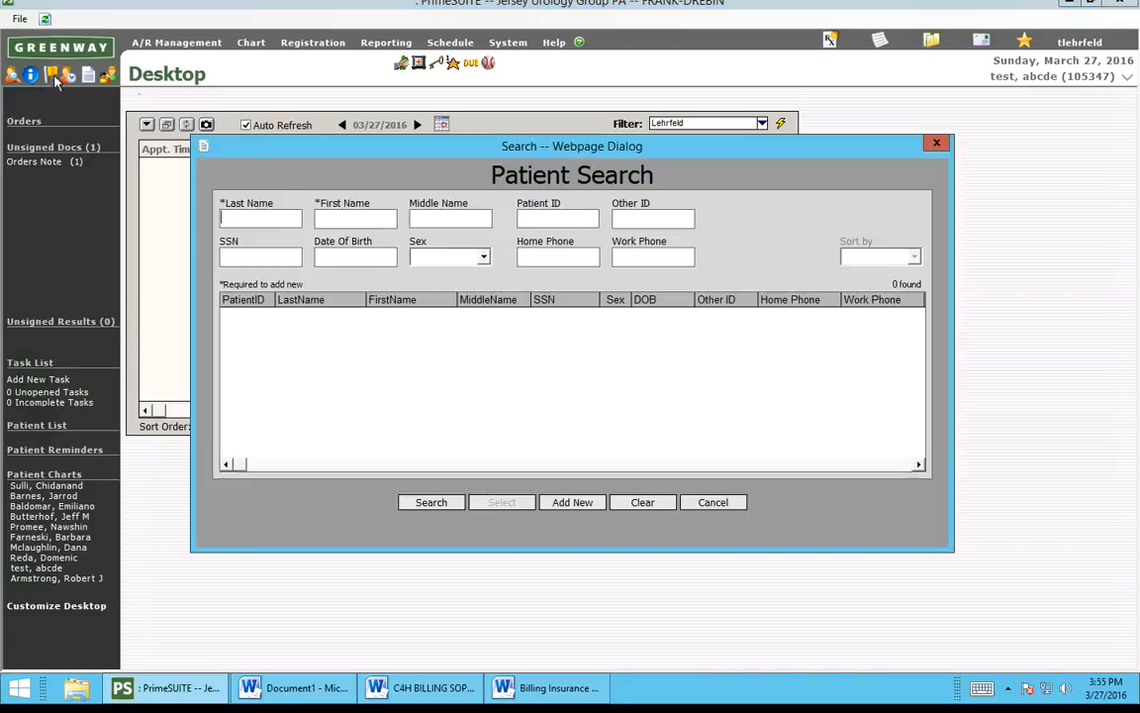
left_click(344, 257)
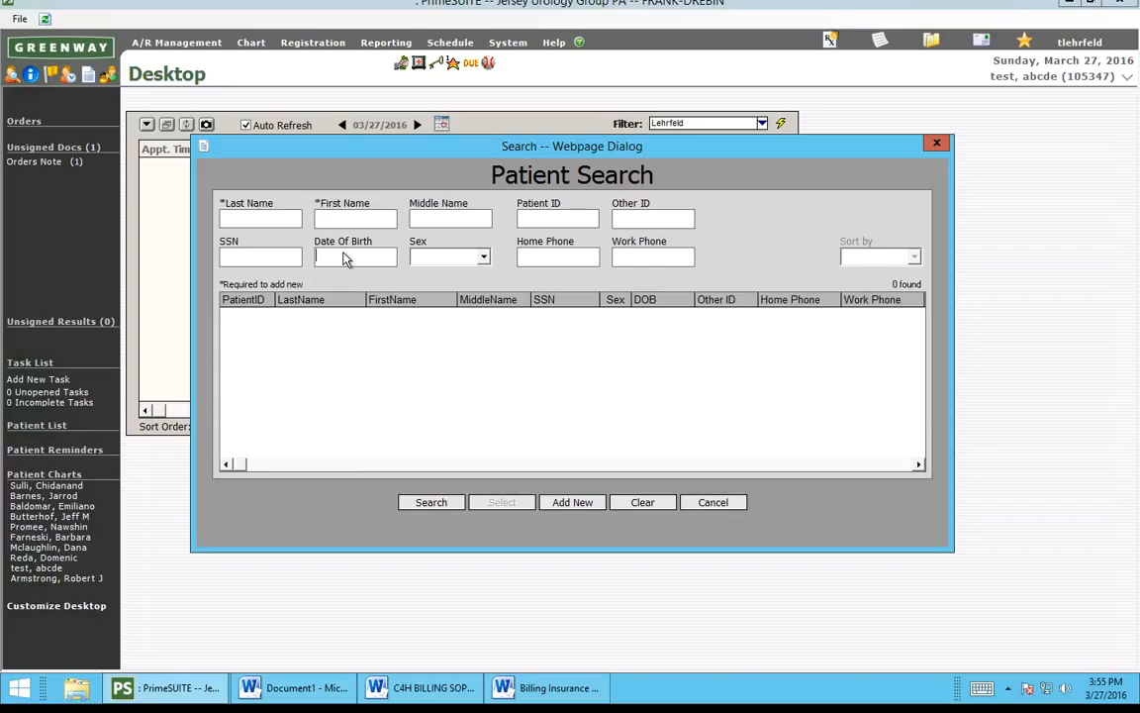
type("4/1/1954")
left_click(235, 220)
type("sm")
left_click(368, 222)
type("g")
key("Return")
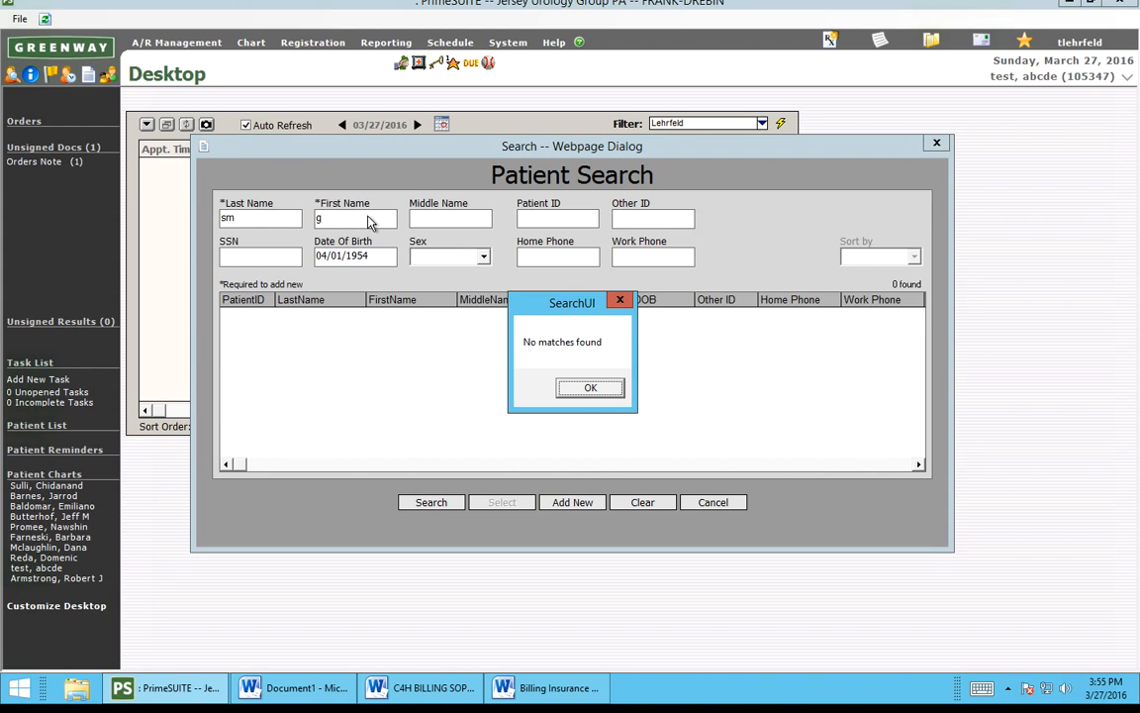
key("Return")
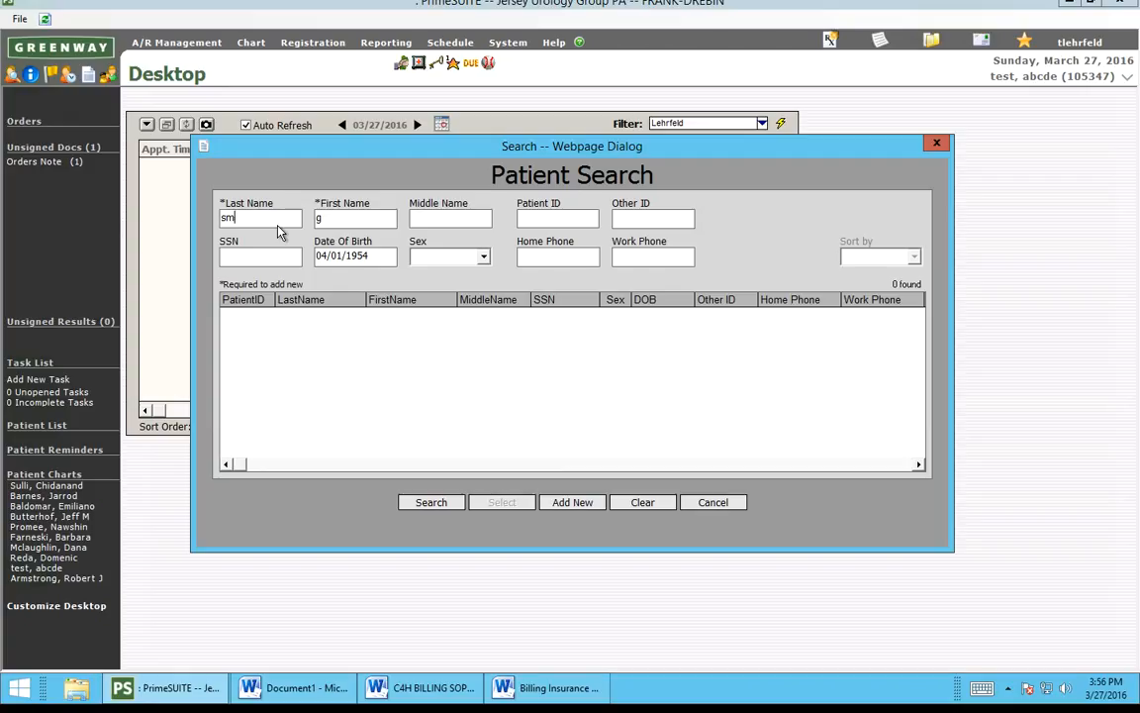
Step: Enter the patient's full last and first names and set Sex to Male
key("BackSpace")
key("BackSpace")
key("Tab")
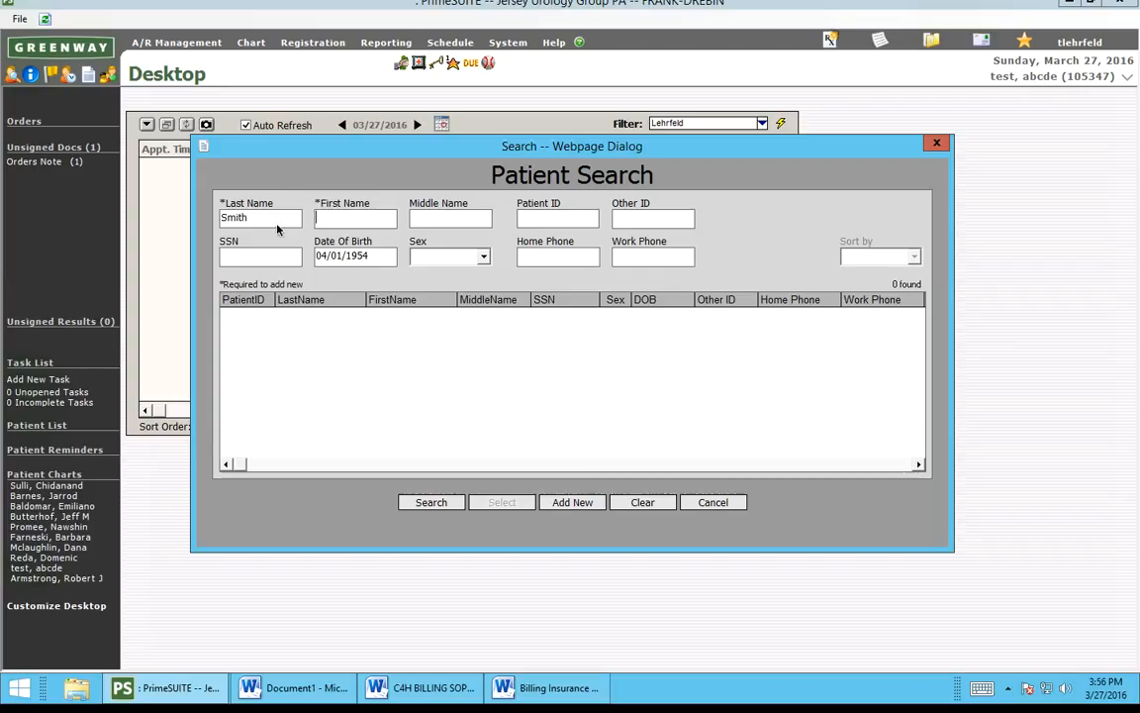
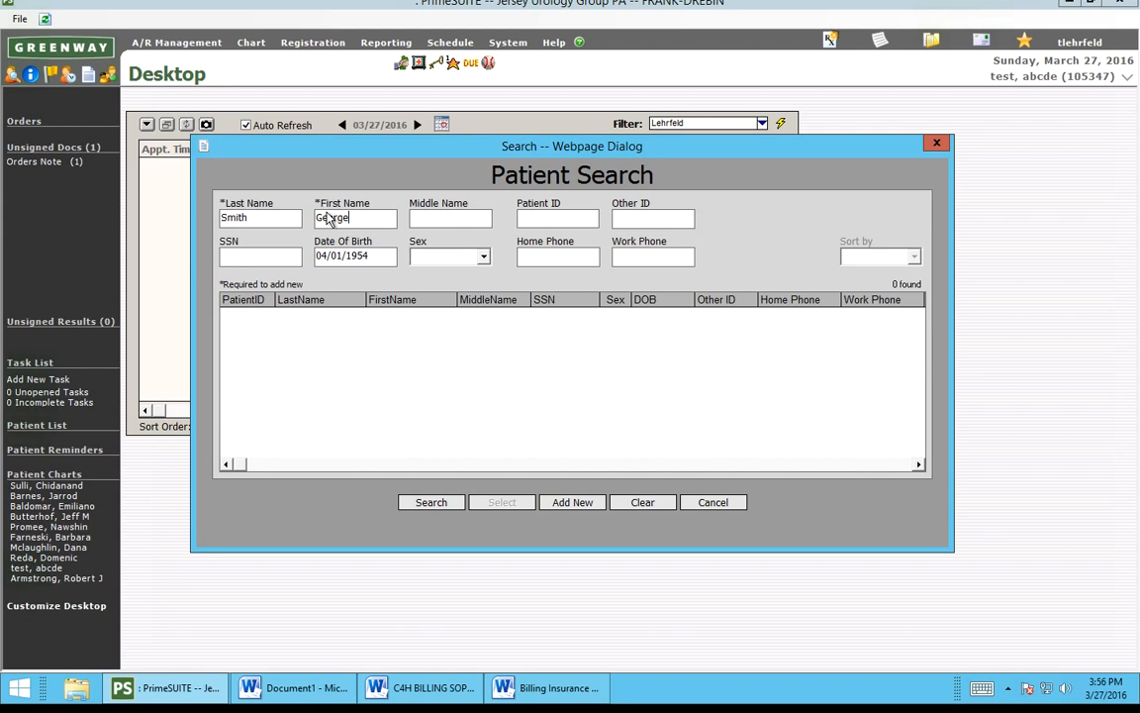
left_click(461, 259)
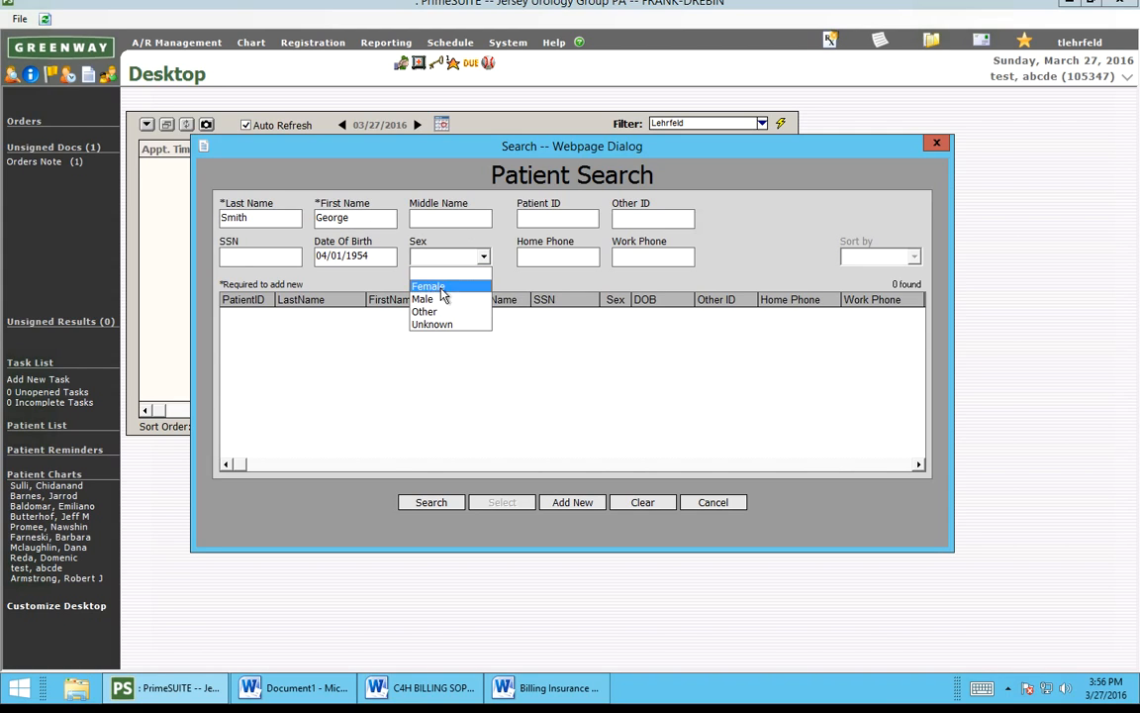
left_click(432, 302)
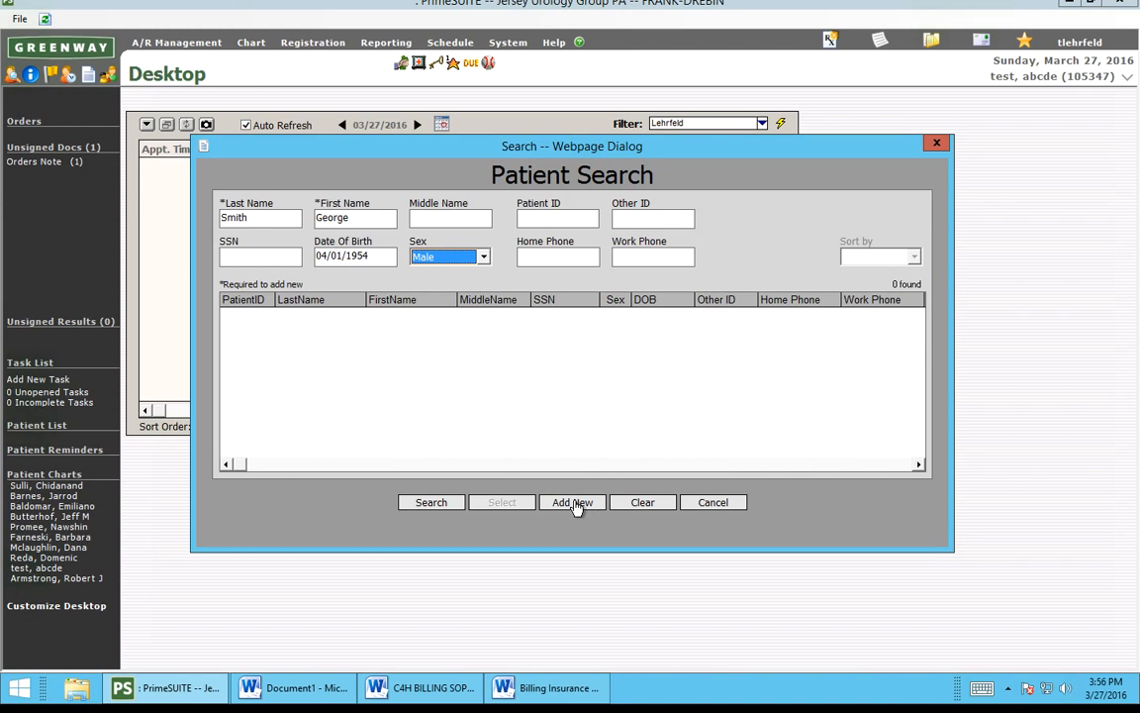
Step: Replace the last name with the test surname and add the patient as a new record
double_click(261, 223)
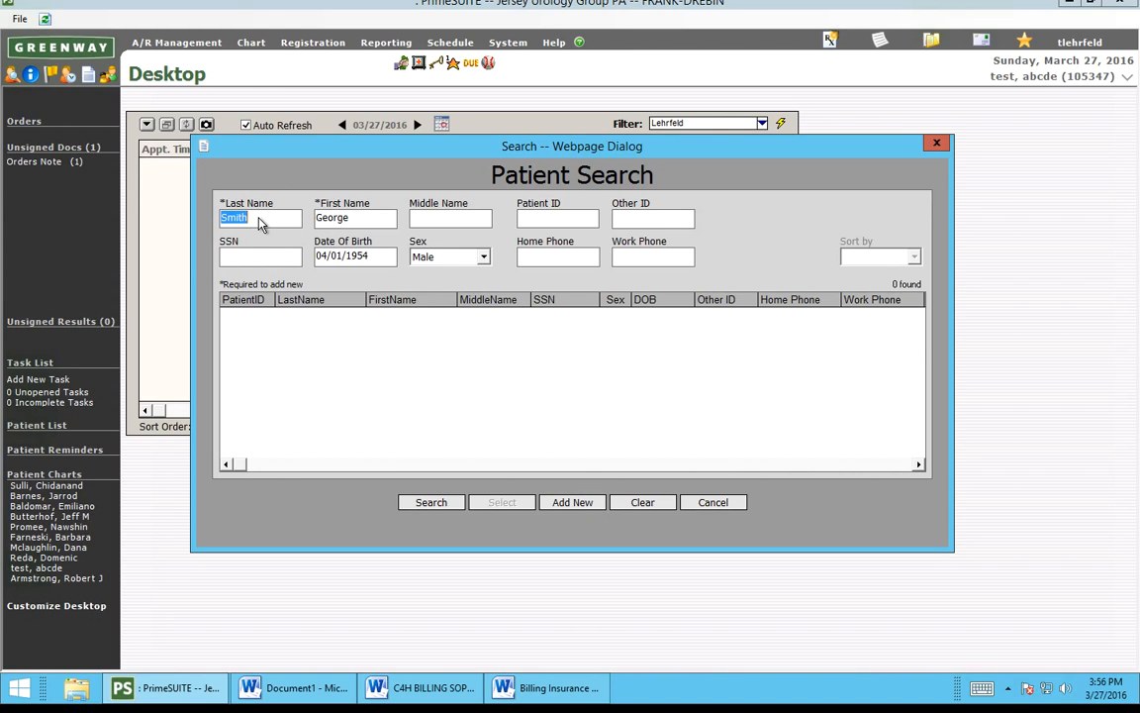
type("test")
left_click(574, 503)
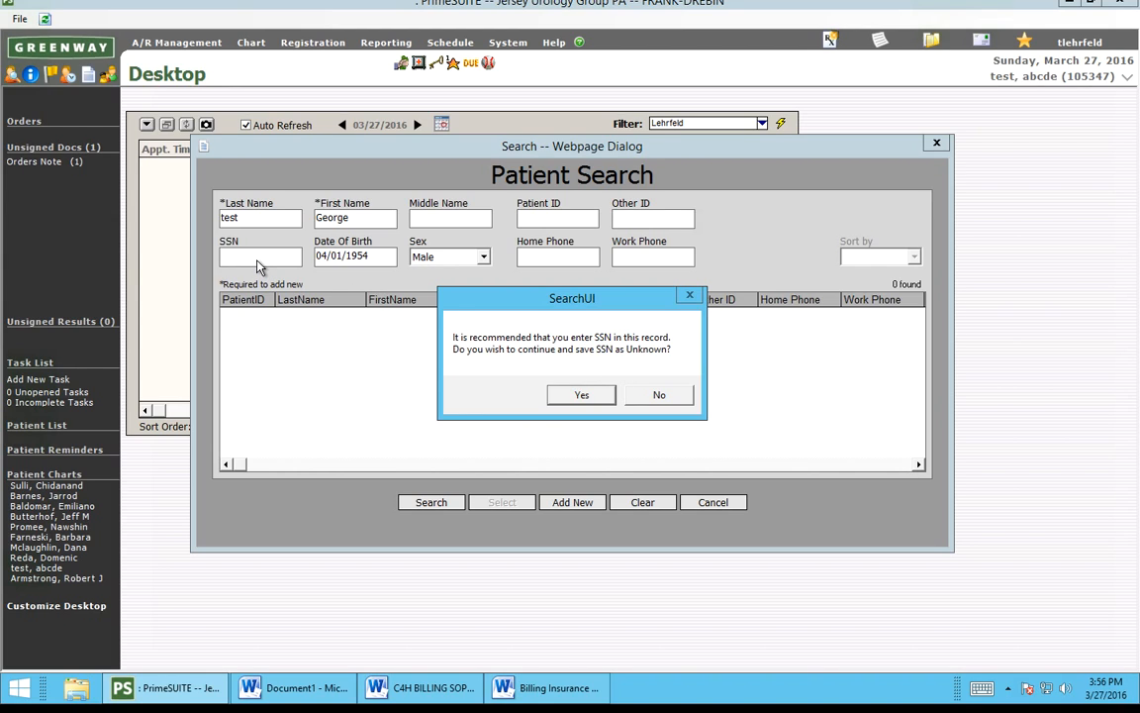
Step: Accept saving the SSN as Unknown and open Registration > Information for the new patient
left_click(582, 396)
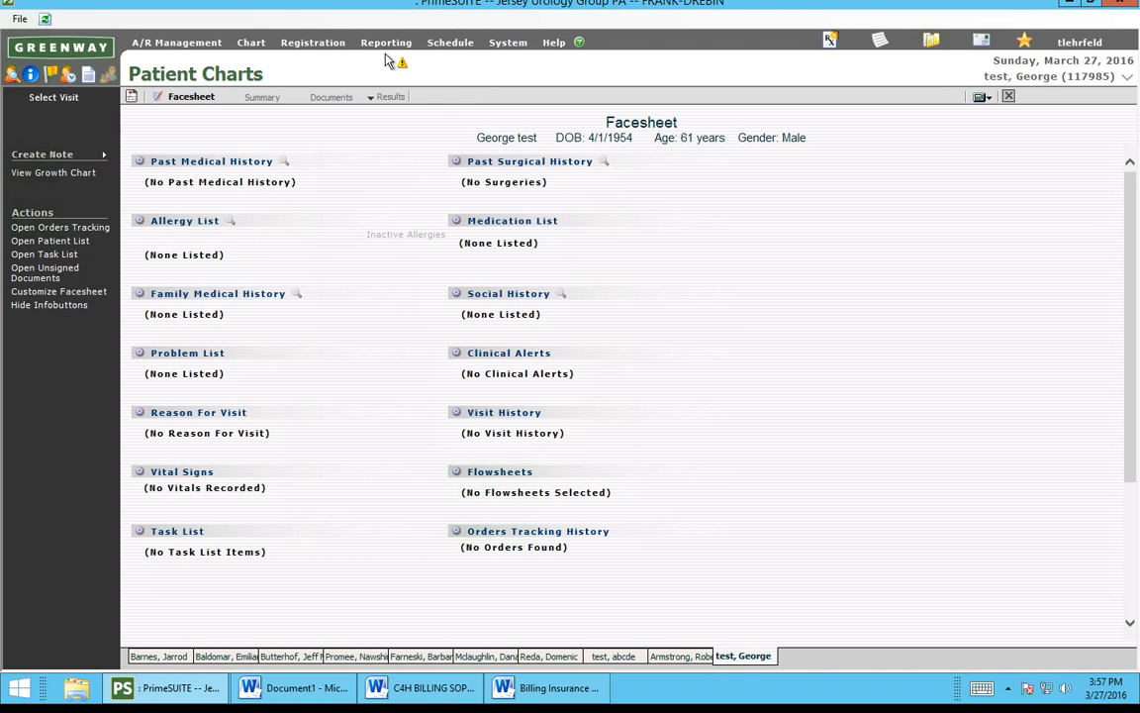
left_click(317, 44)
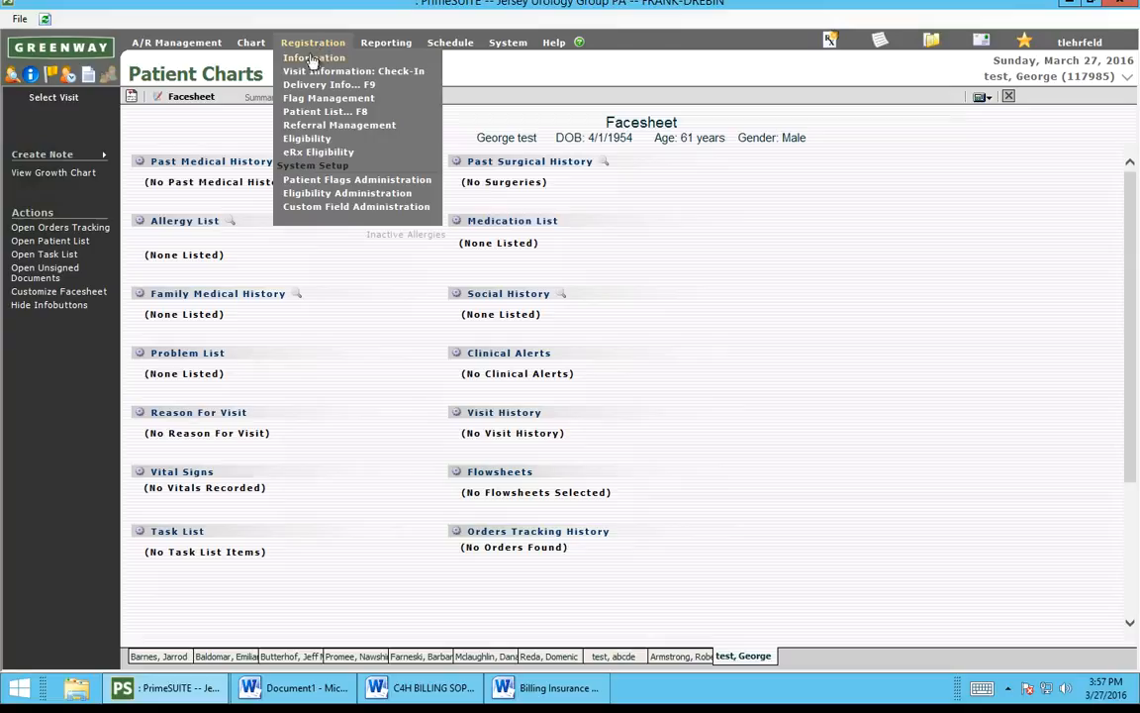
left_click(313, 60)
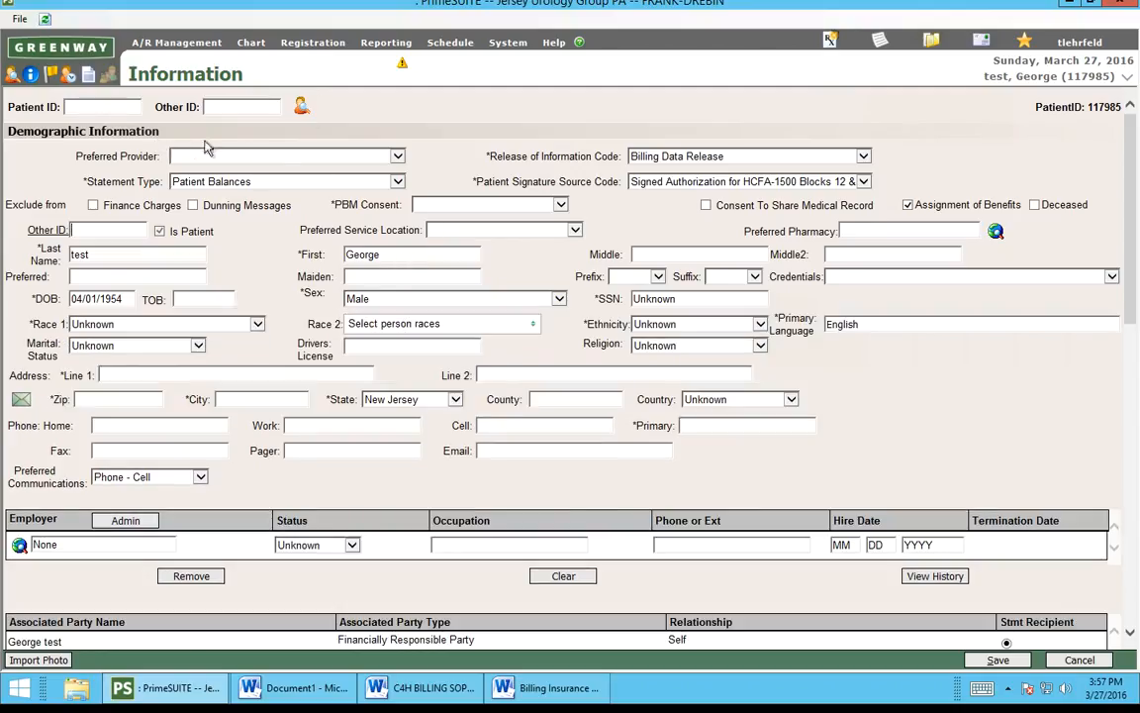
left_click(292, 158)
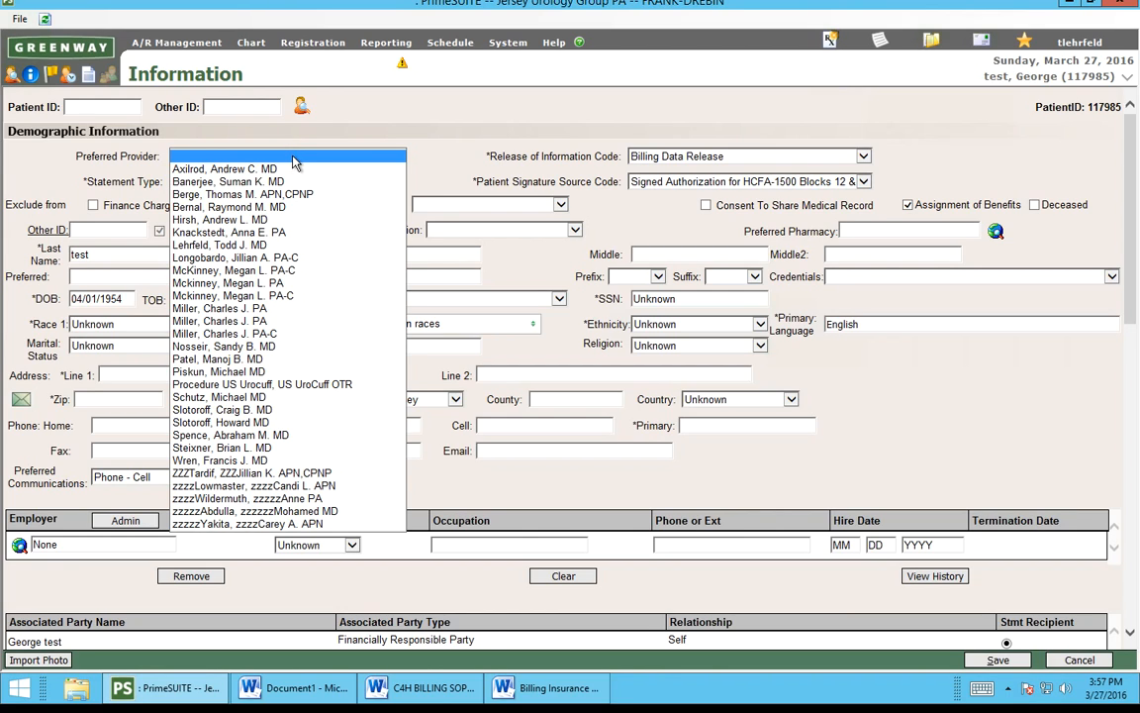
left_click(441, 132)
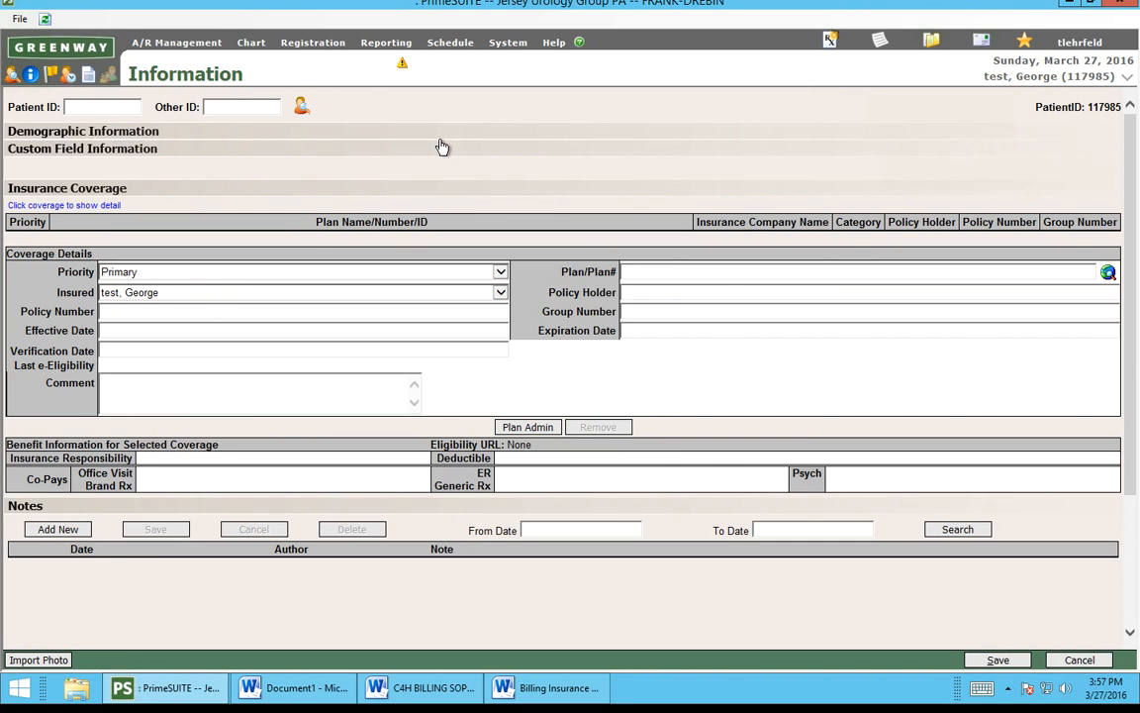
left_click(312, 61)
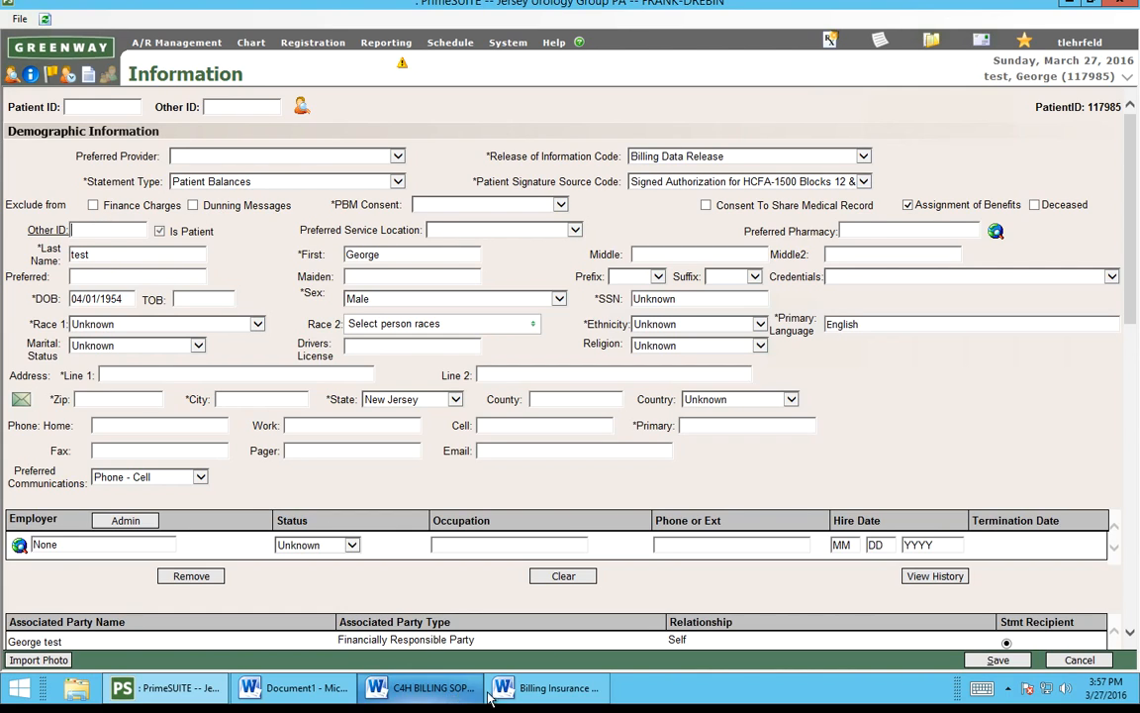
Step: Switch to the Billing Insurance SOP in Word to view its Important Information section
left_click(541, 689)
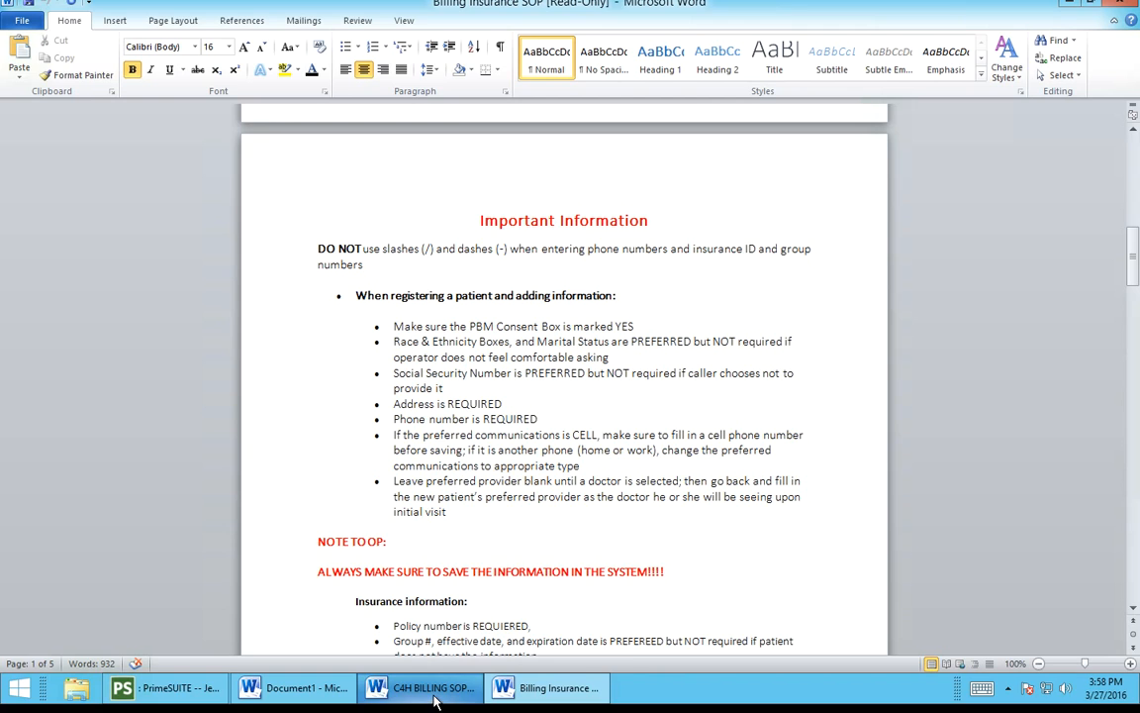
Step: Return to the demographic form in PrimeSUITE and set PBM Consent to Yes
mouse_move(428, 701)
left_click(168, 688)
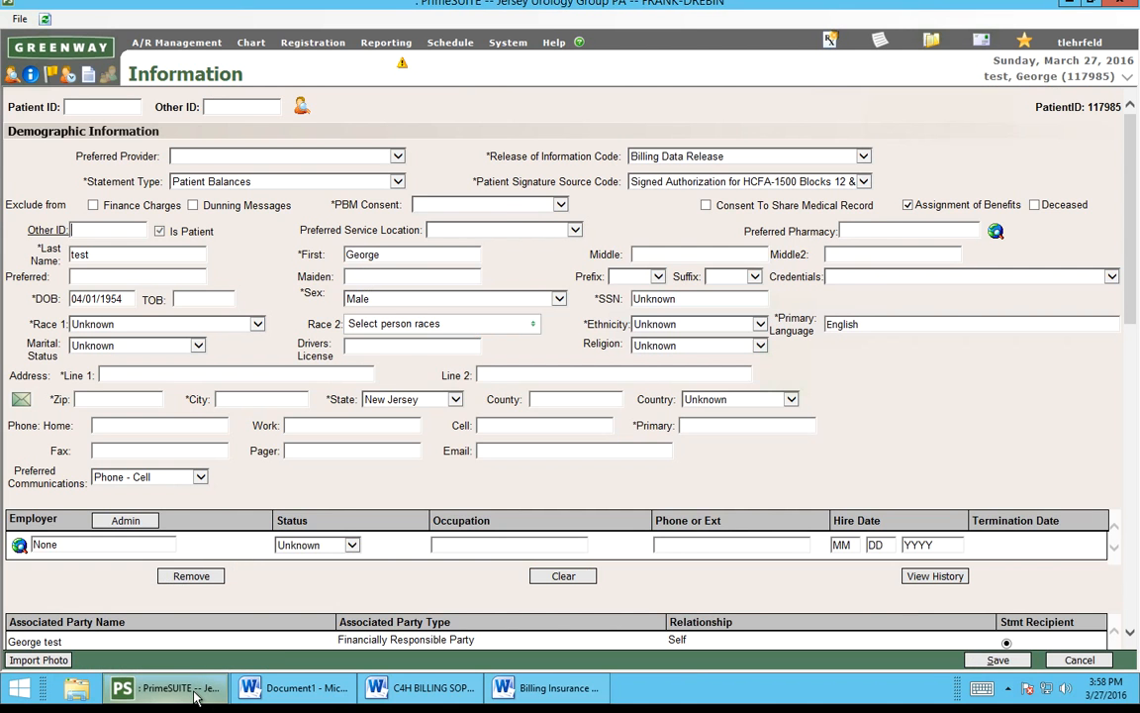
left_click(416, 205)
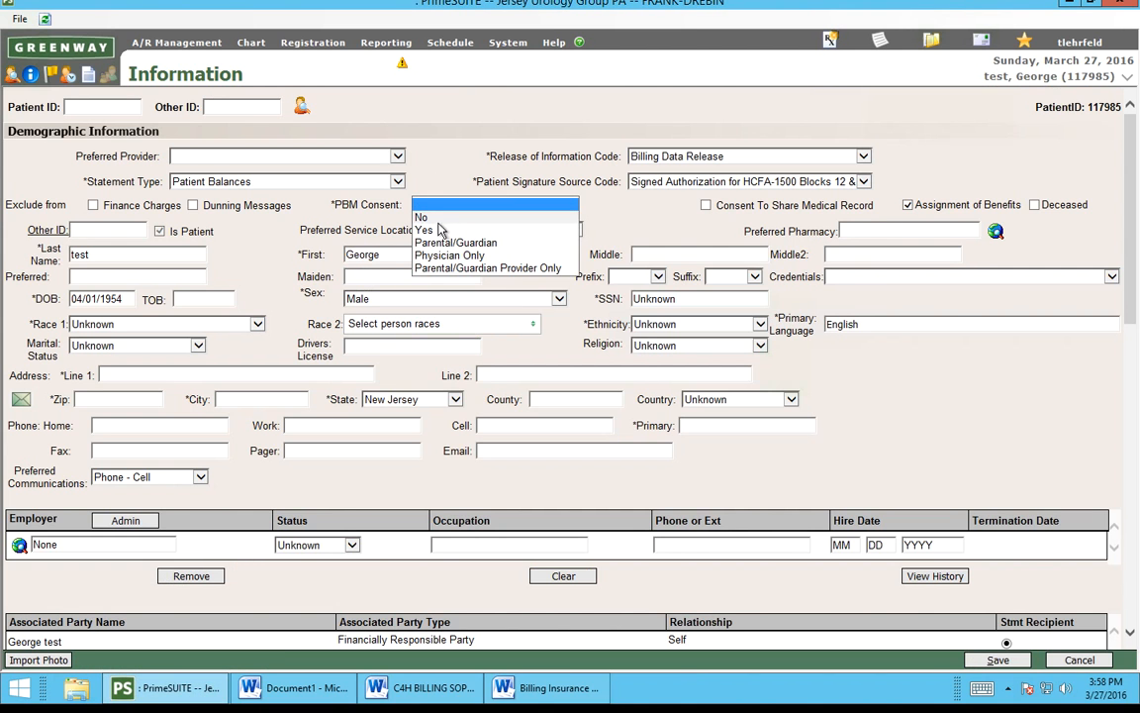
left_click(428, 232)
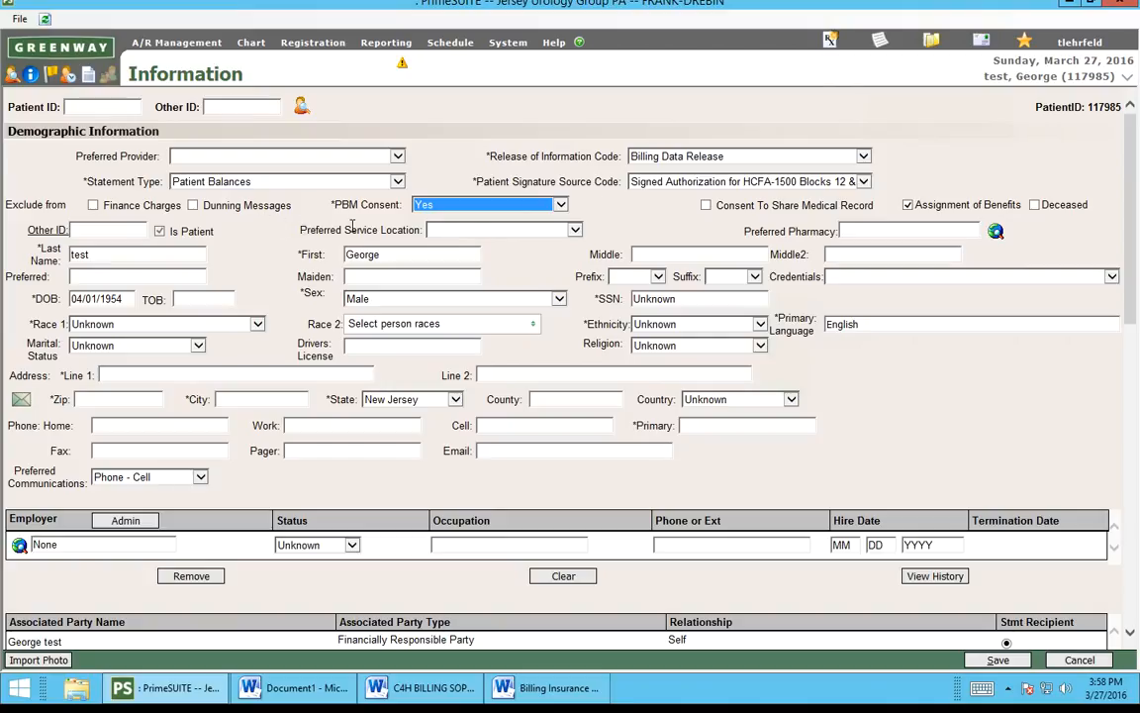
Step: Browse the Preferred Service Location list and close it without choosing a location
left_click(488, 233)
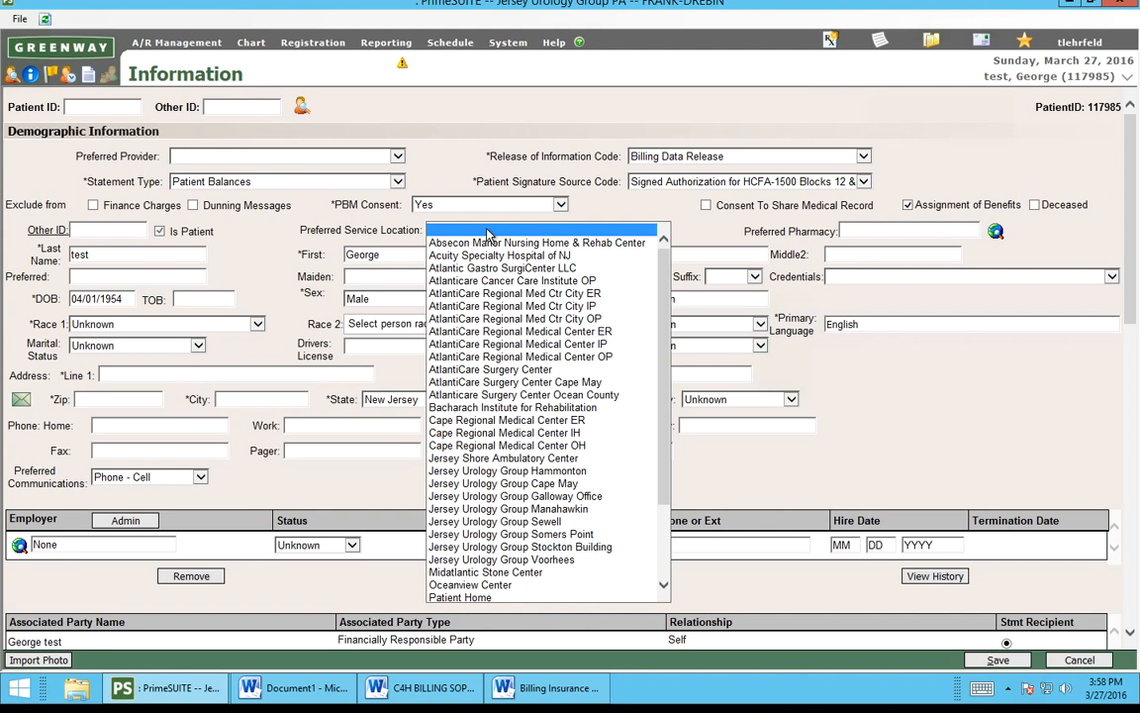
left_click_drag(667, 326, 672, 280)
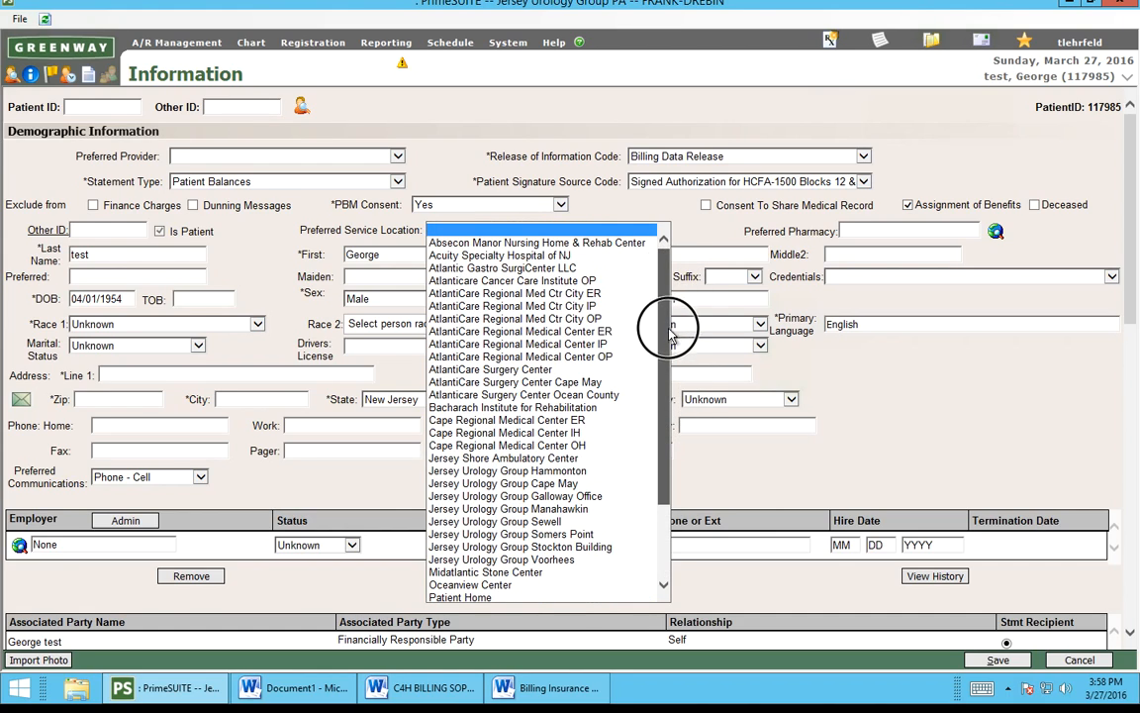
left_click_drag(664, 369, 657, 407)
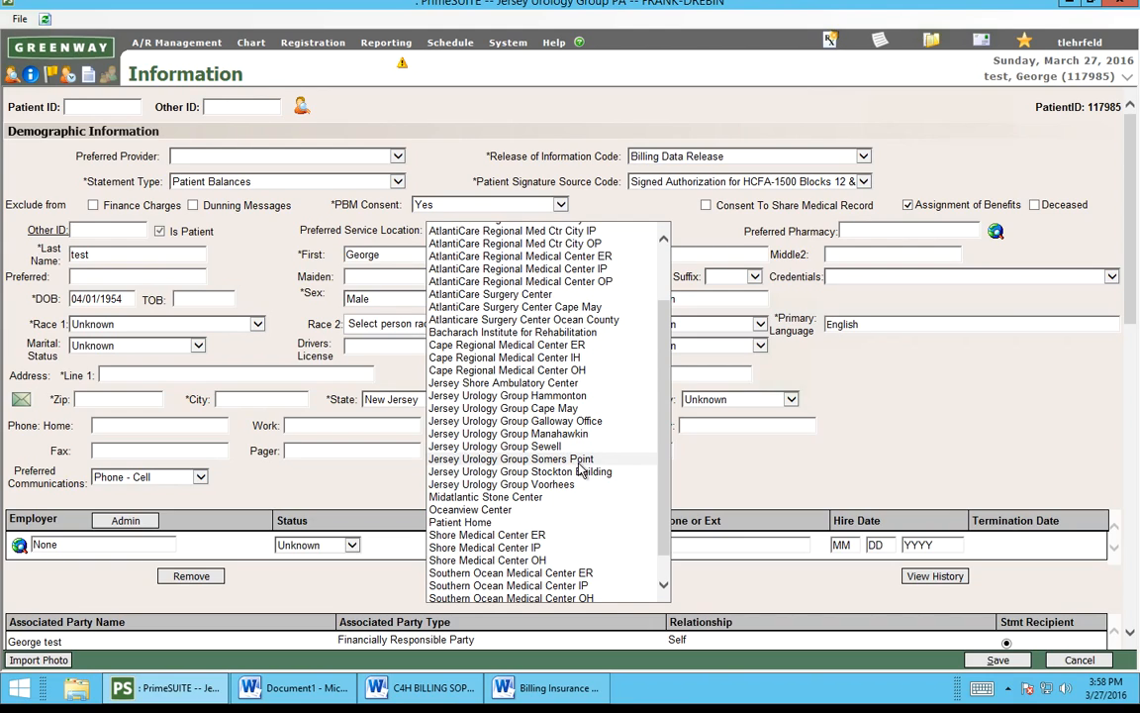
left_click(718, 466)
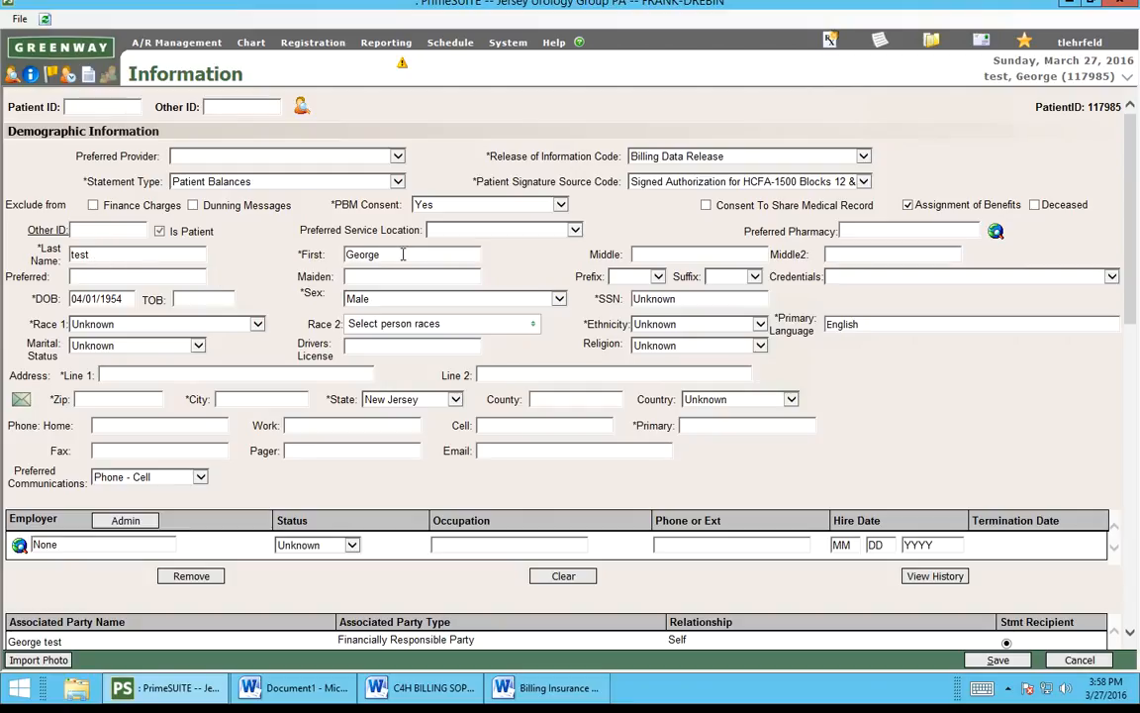
Step: Enter the patient's middle name and set the name prefix to Mr., keeping sex Male
left_click(663, 254)
type("Guy")
key("Tab")
left_click(371, 275)
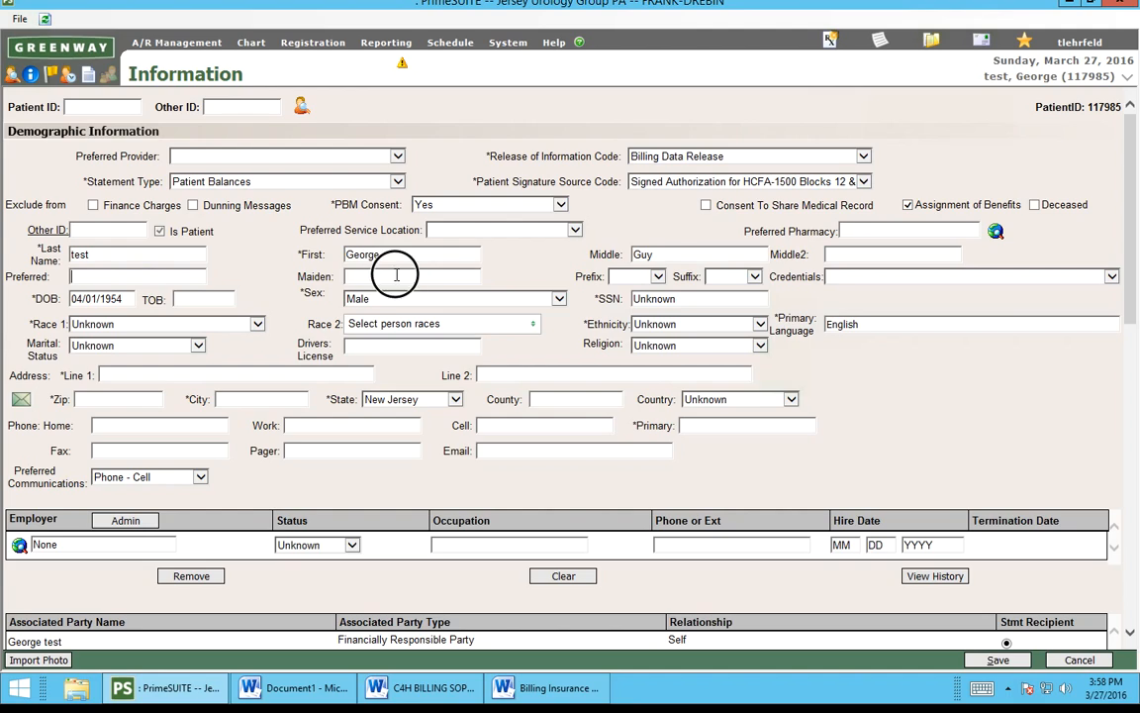
left_click(634, 277)
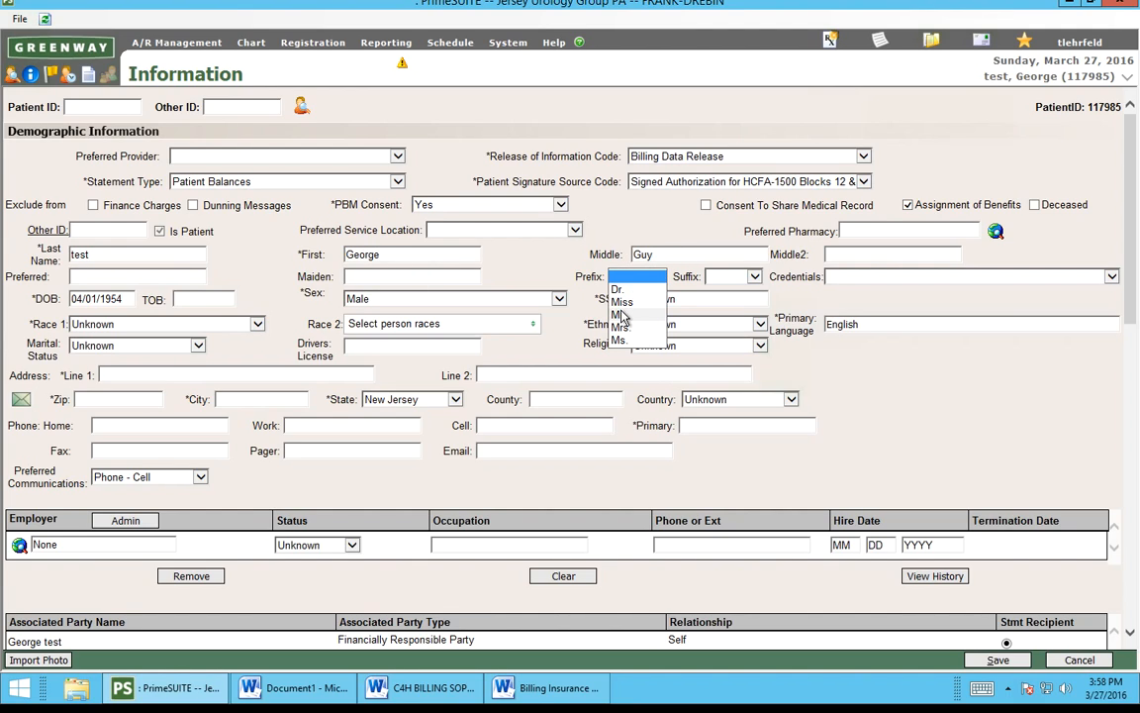
left_click(621, 313)
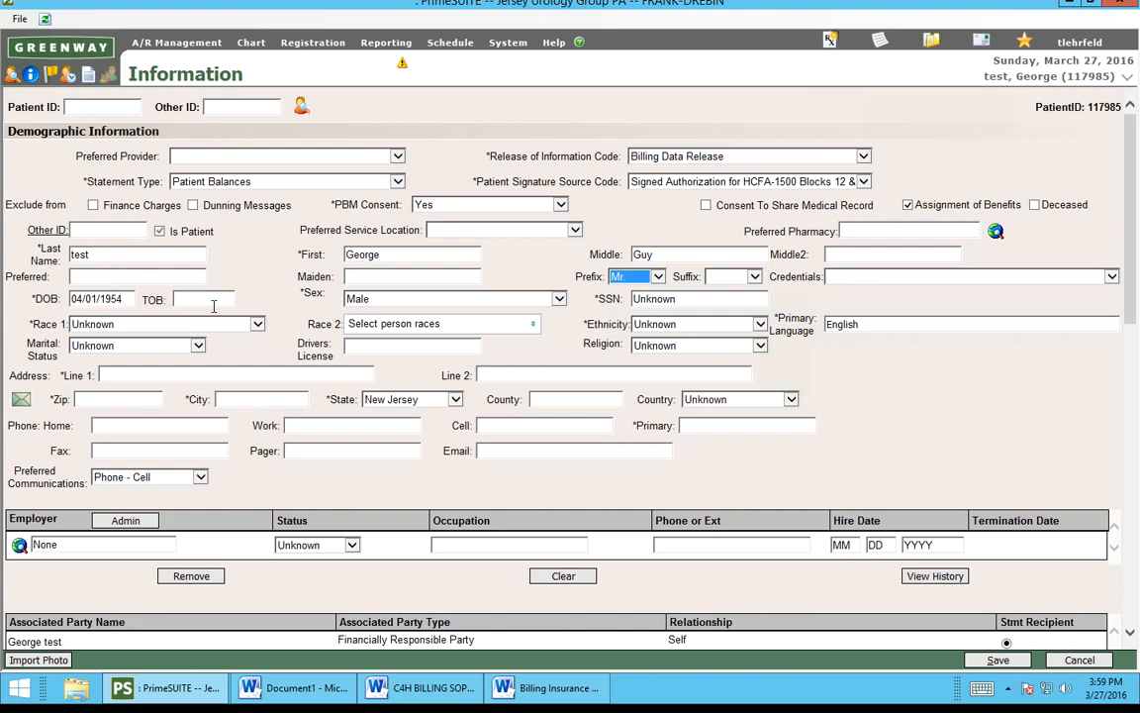
left_click(393, 301)
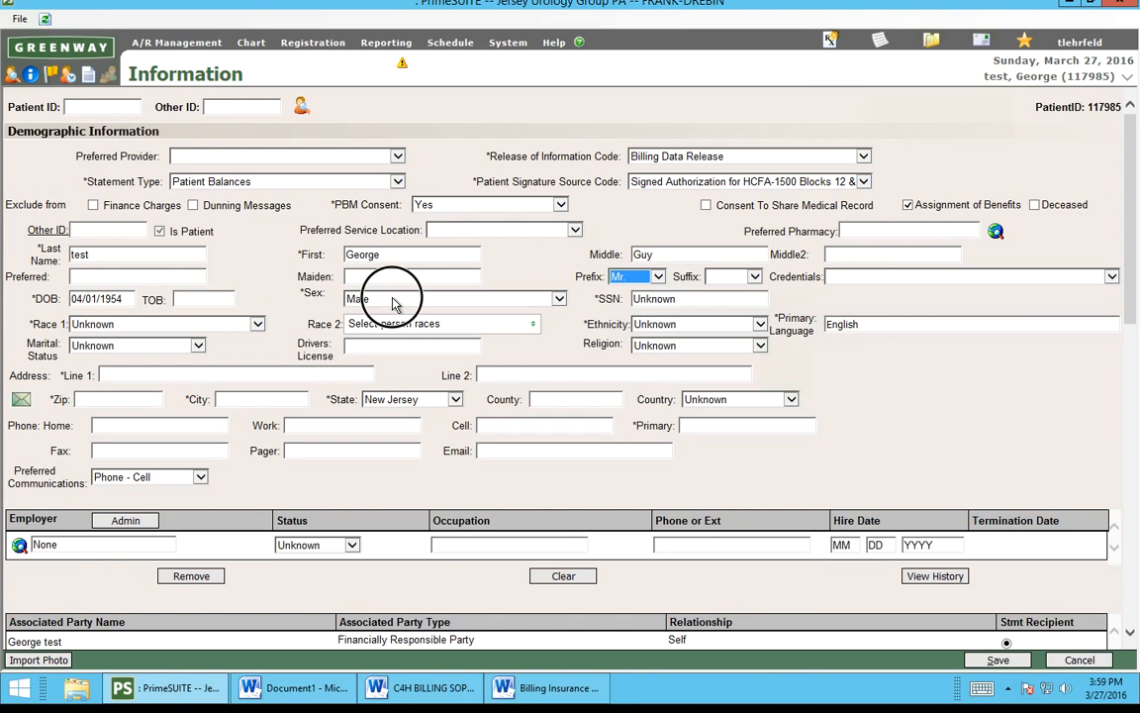
left_click(393, 300)
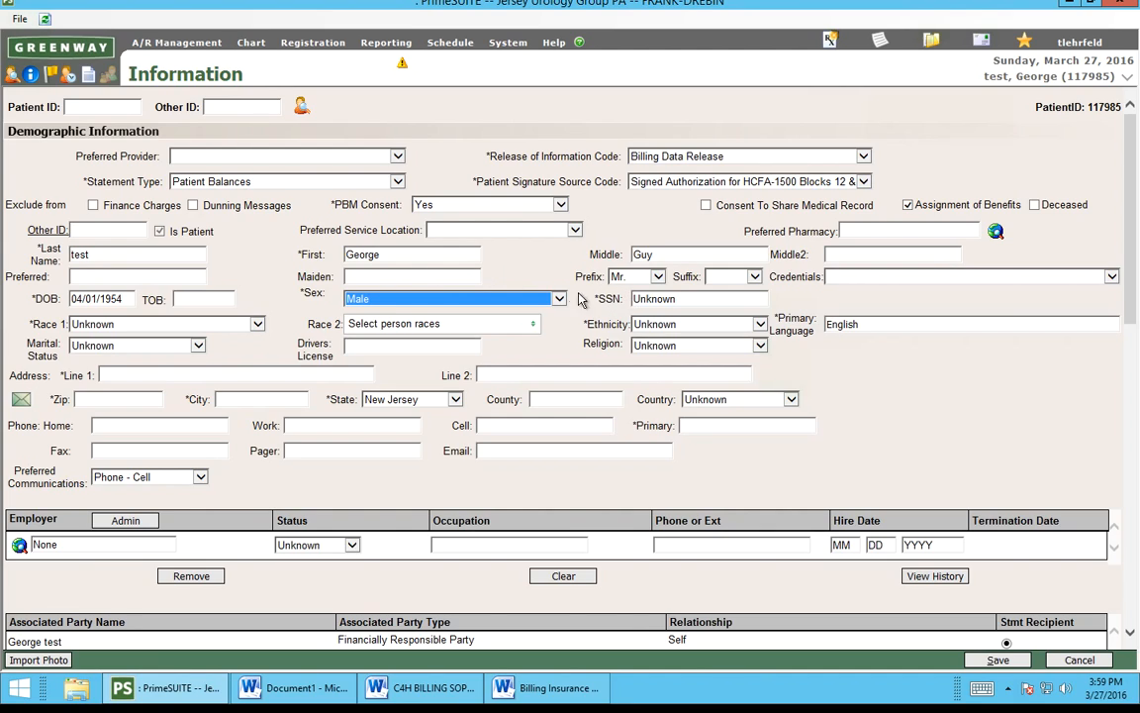
Step: Enter the patient's SSN, trimming the extra trailing digits until it validates as nine digits
left_click(668, 298)
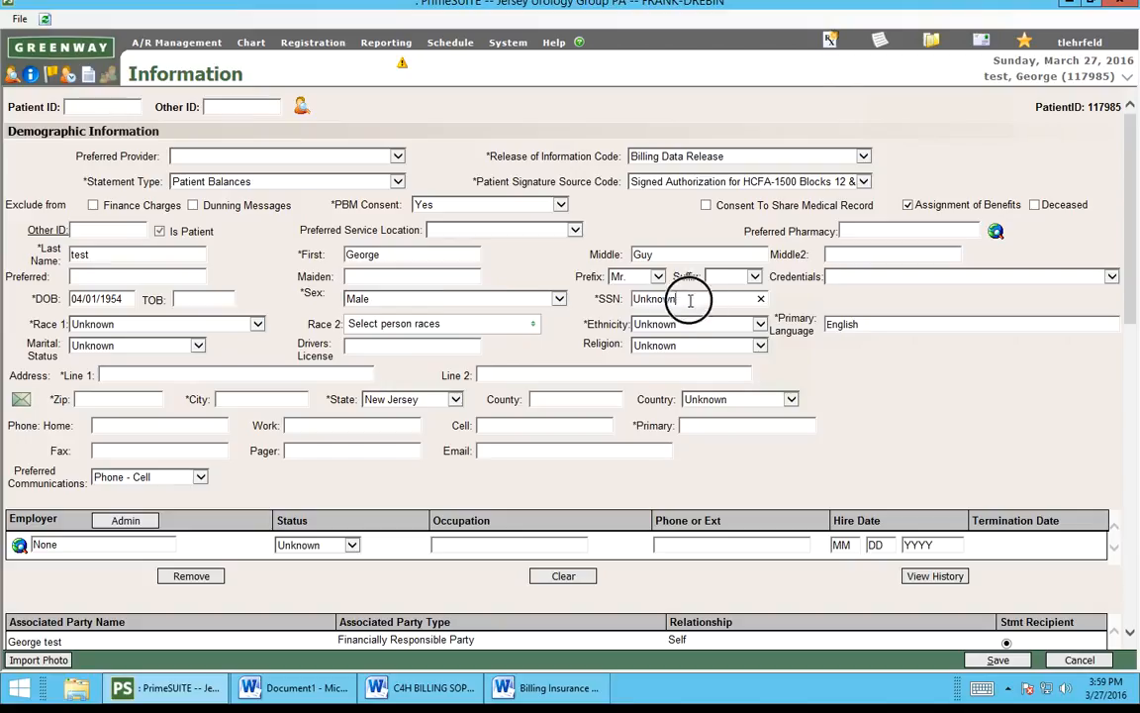
type("0123")
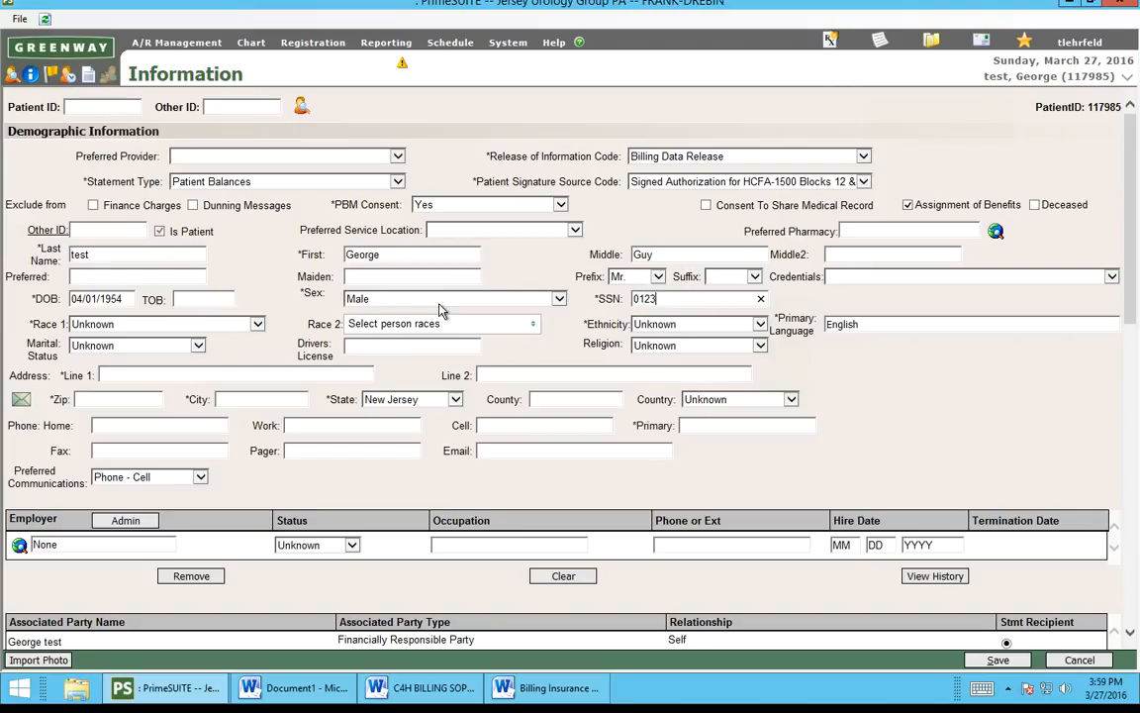
type("4560234")
left_click(104, 332)
key("Return")
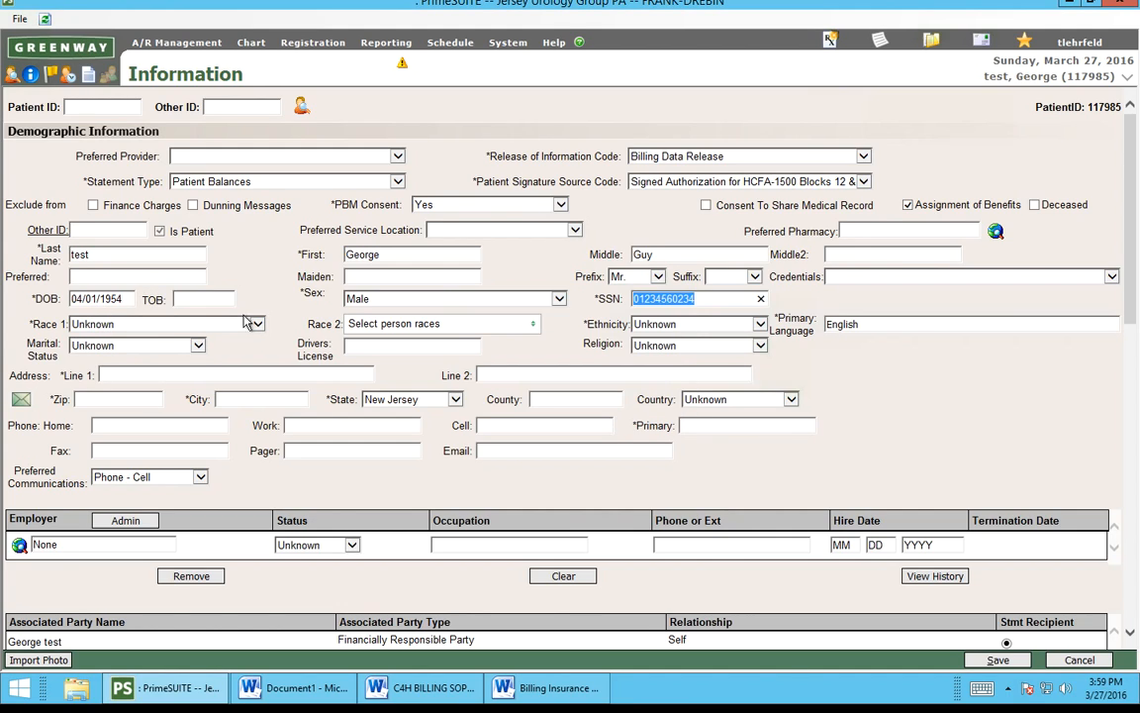
left_click(711, 298)
key("BackSpace")
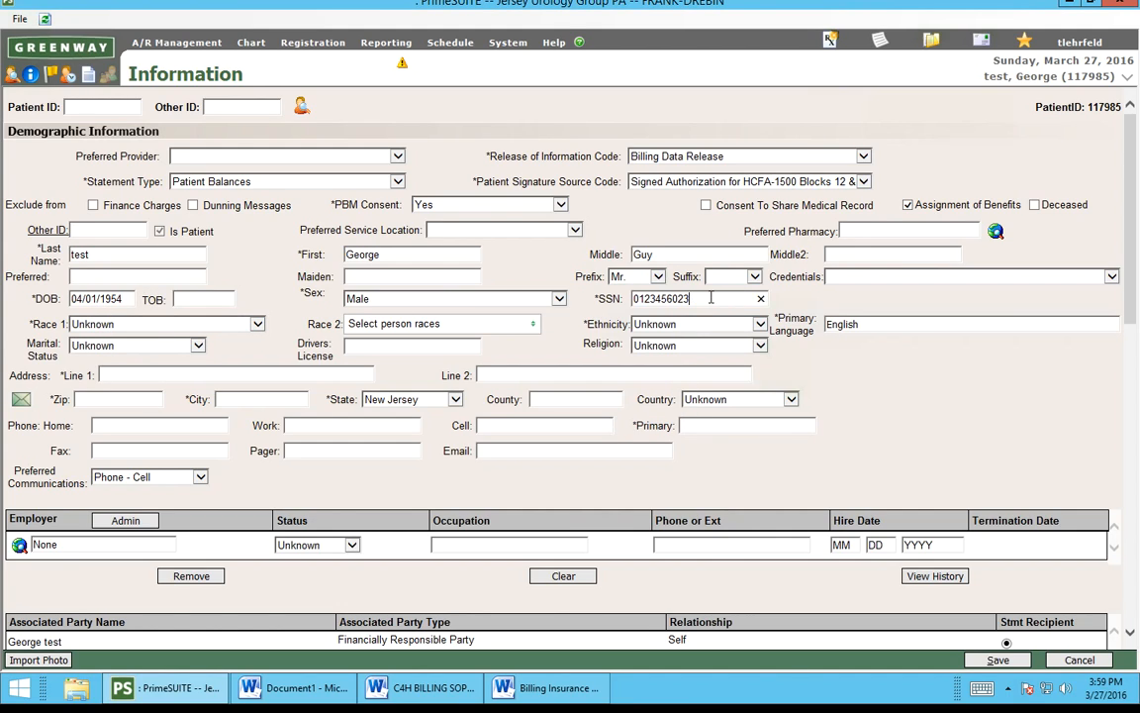
left_click(218, 324)
key("Return")
left_click(719, 300)
key("BackSpace")
left_click(208, 325)
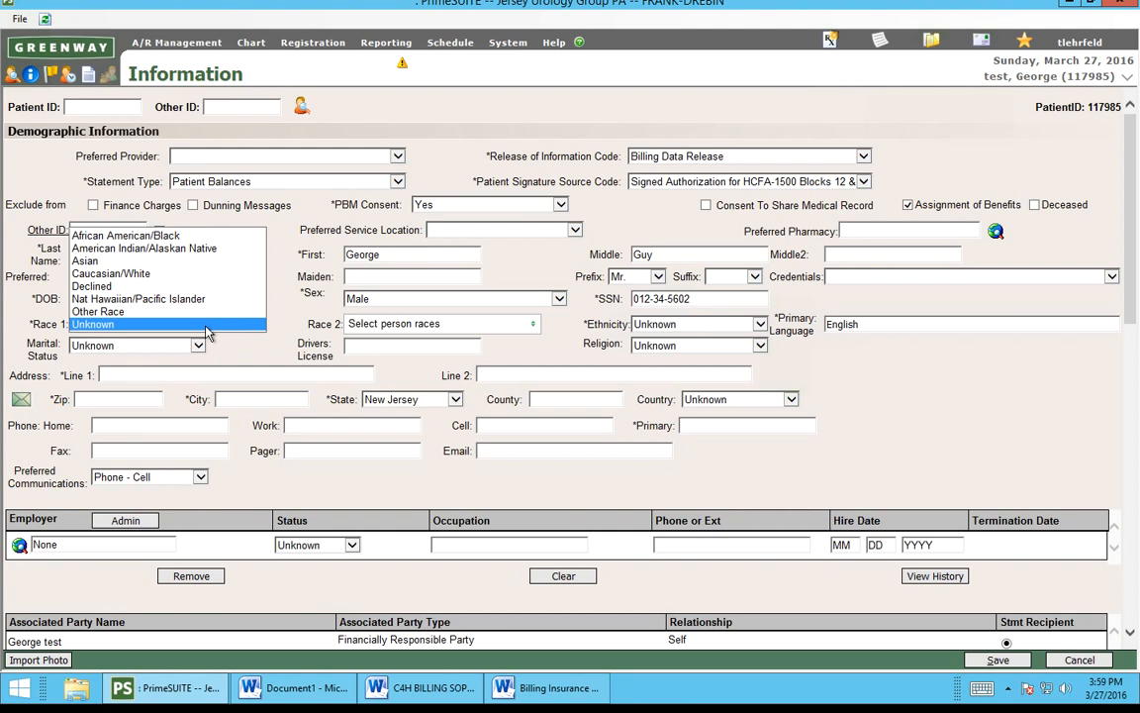
Step: Set Race 1 to Declined and Marital Status to Married, leaving Ethnicity unchanged
left_click(99, 286)
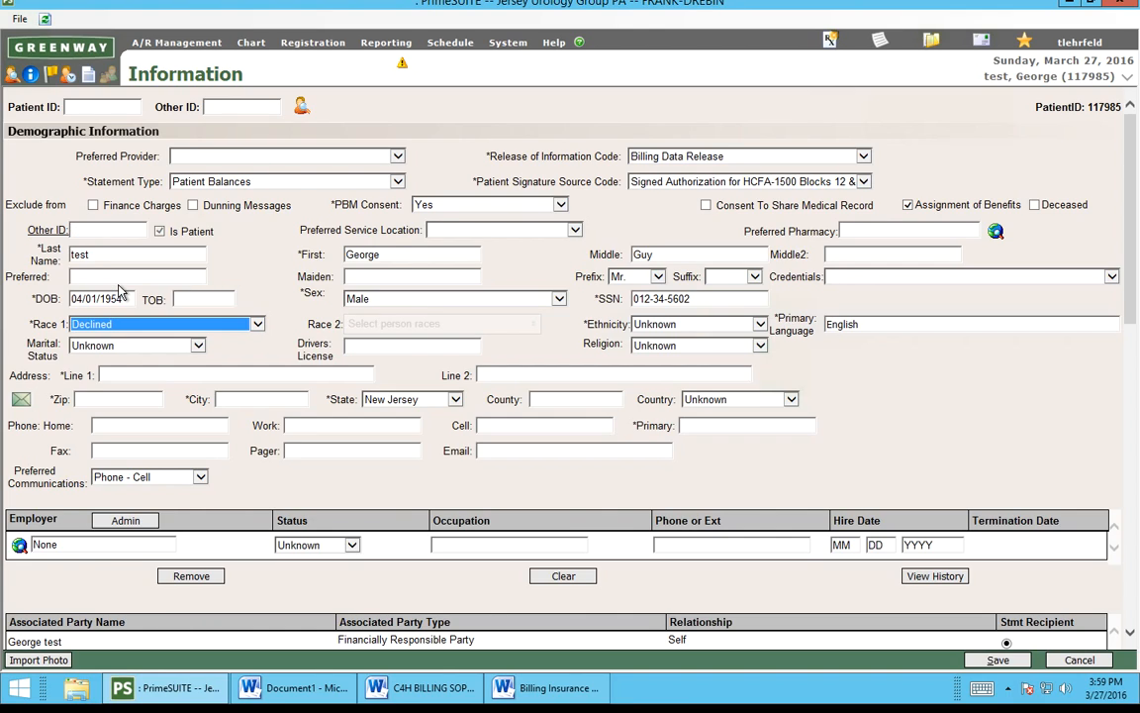
left_click(752, 322)
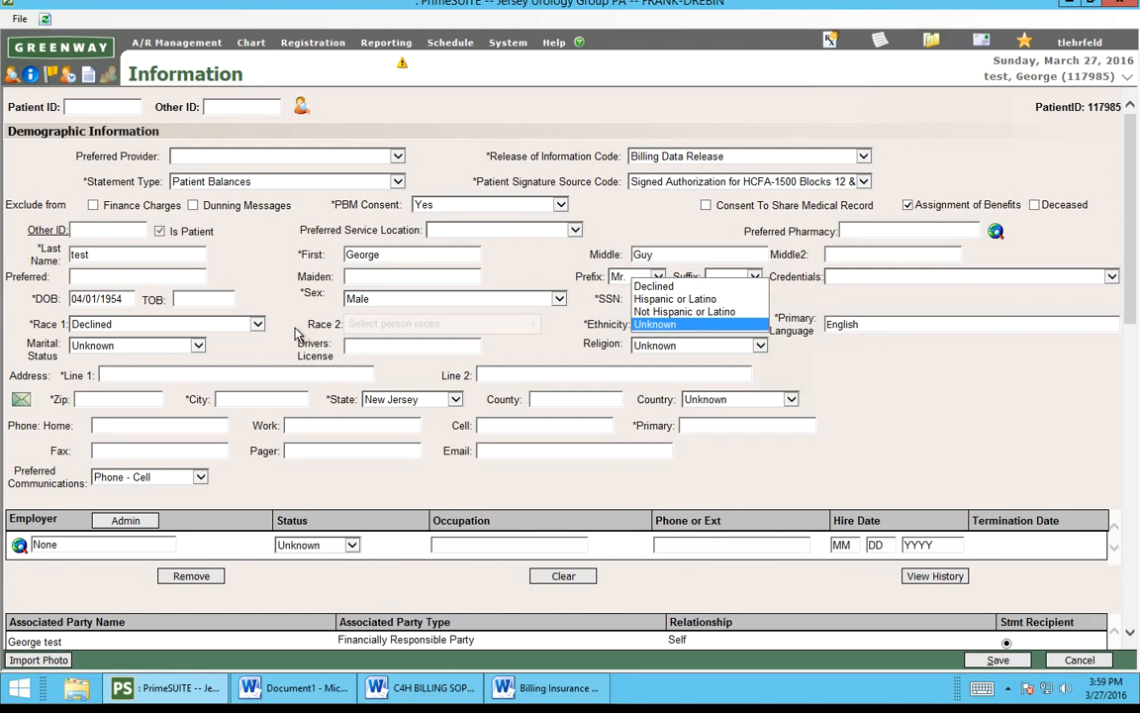
left_click(248, 359)
left_click(139, 345)
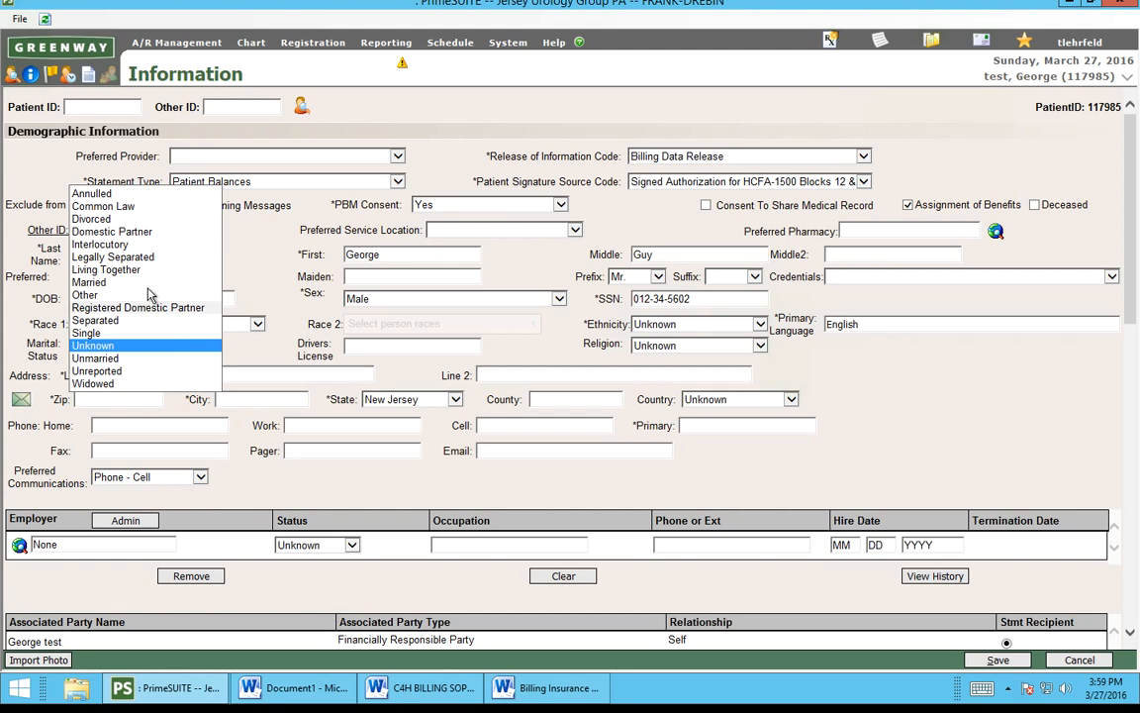
left_click(104, 283)
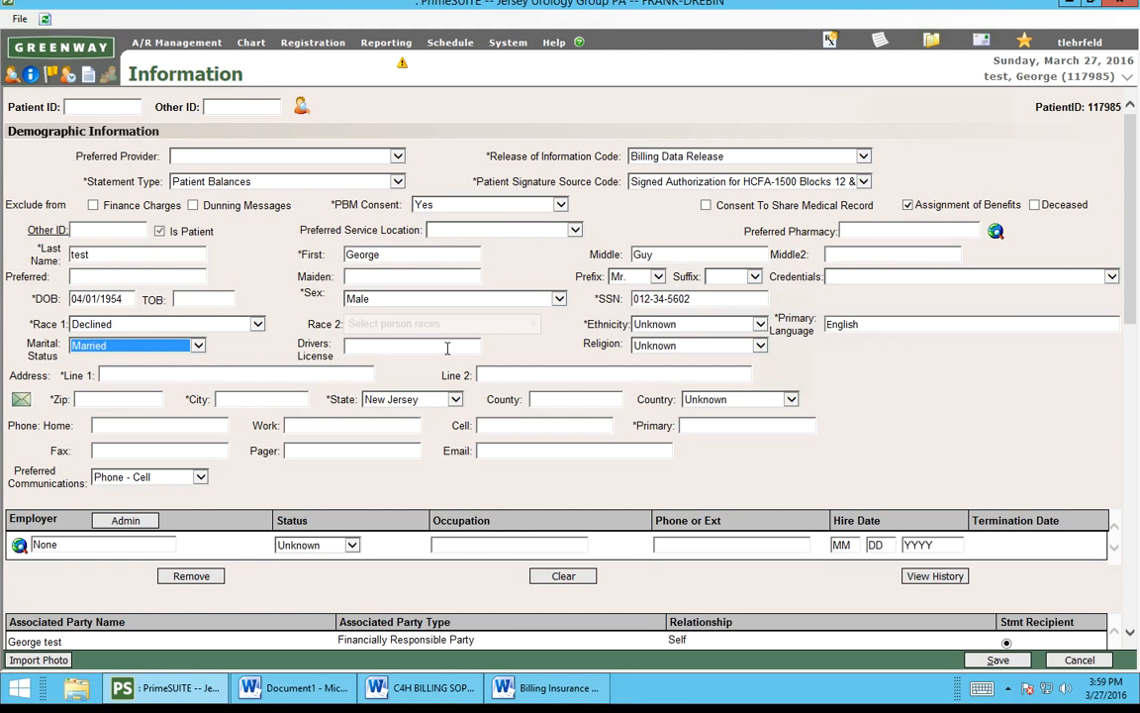
left_click(111, 375)
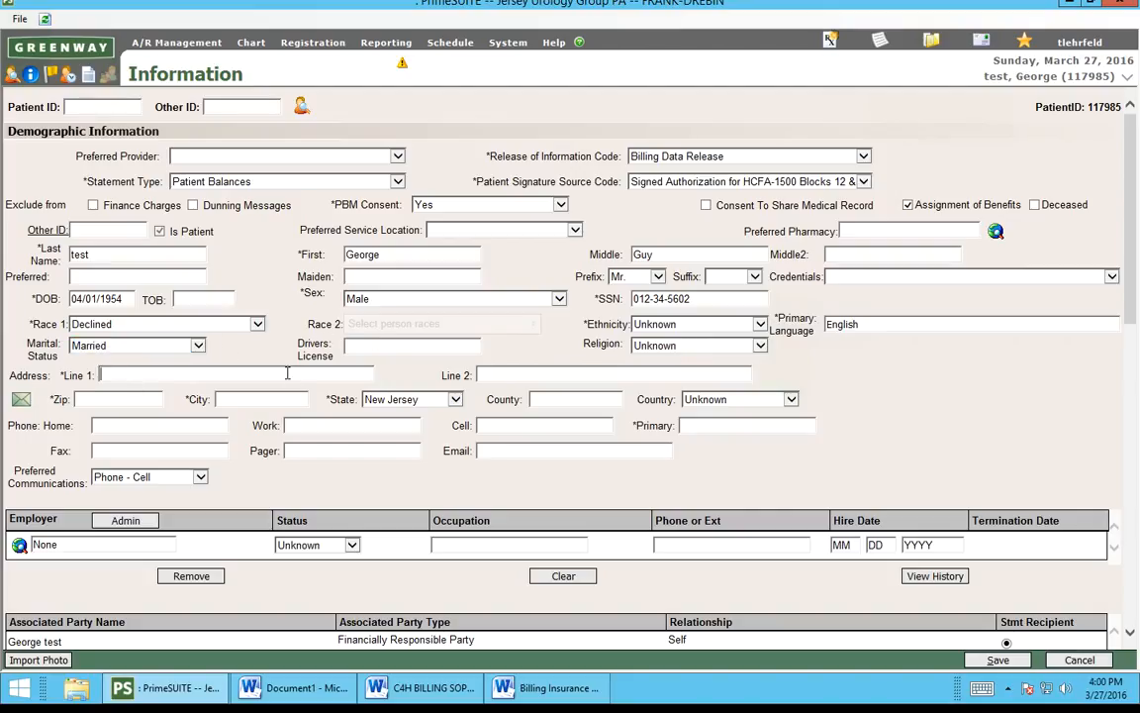
Step: Enter the street address and ZIP code so city and county fill in, then the home phone
type("123")
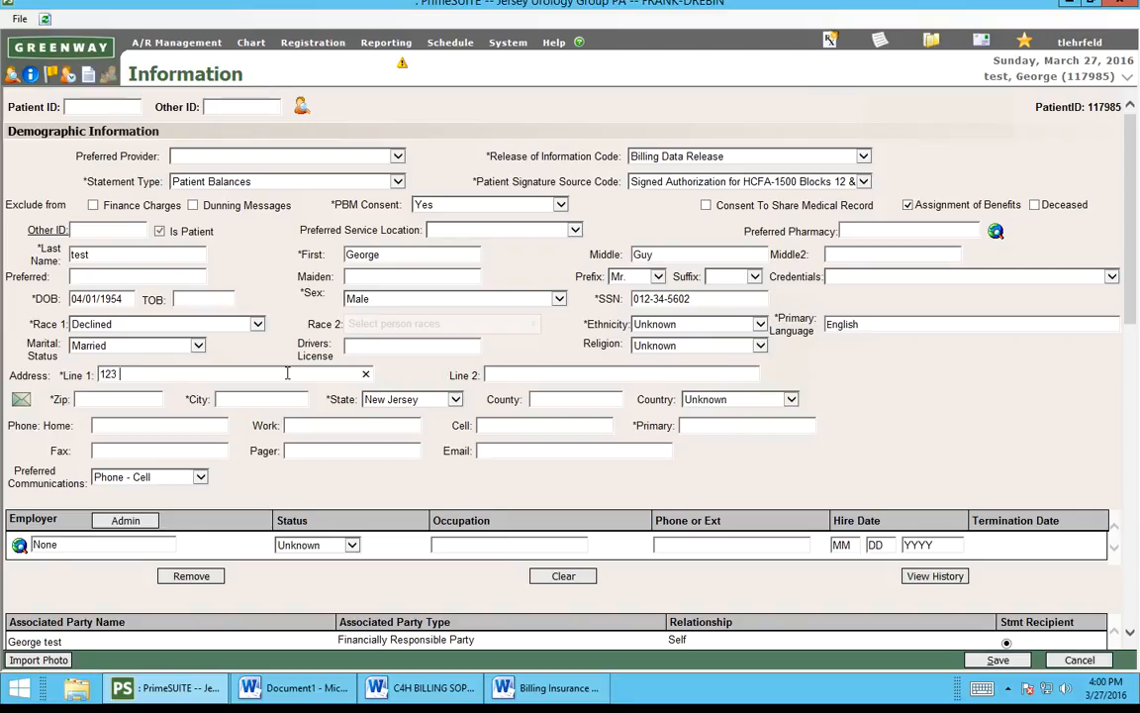
type(" baker street")
key("Tab")
key("Tab")
type("08330")
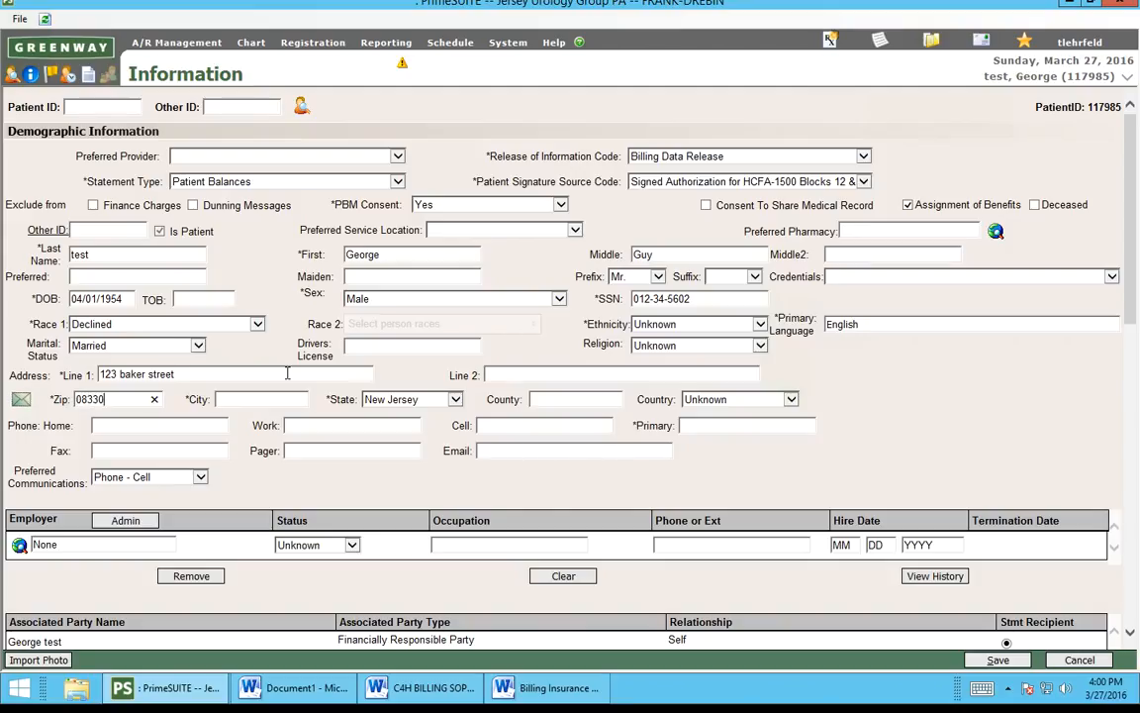
key("Tab")
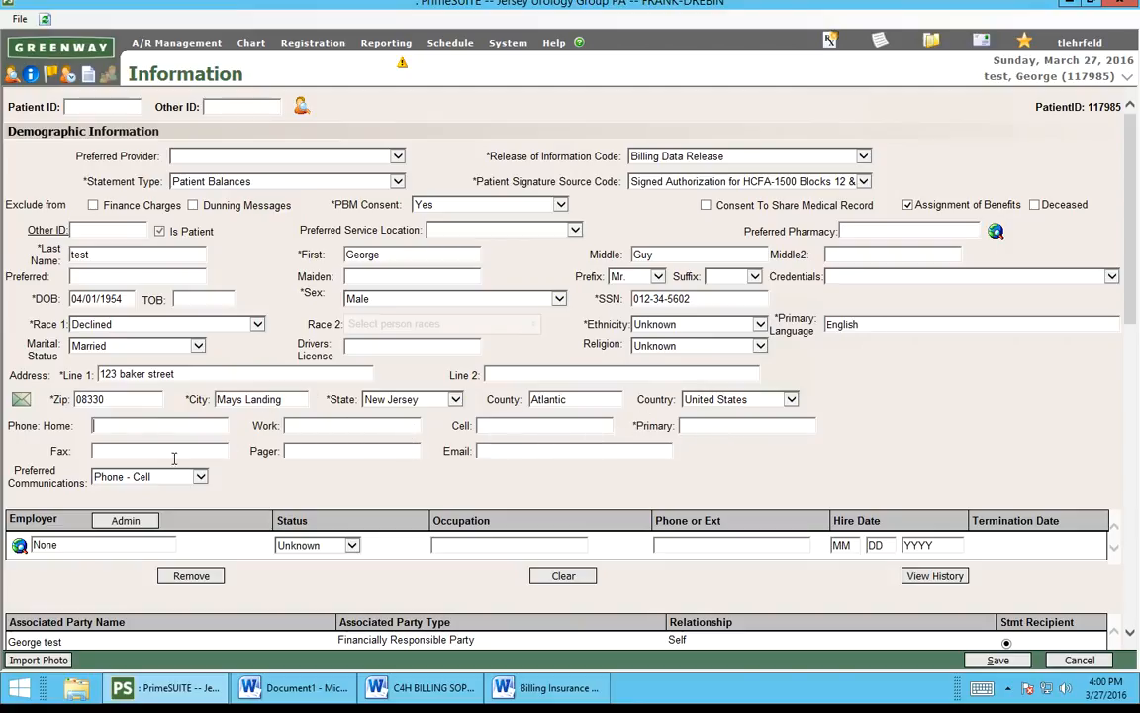
type("123) 456-")
type("7890")
key("Tab")
key("Tab")
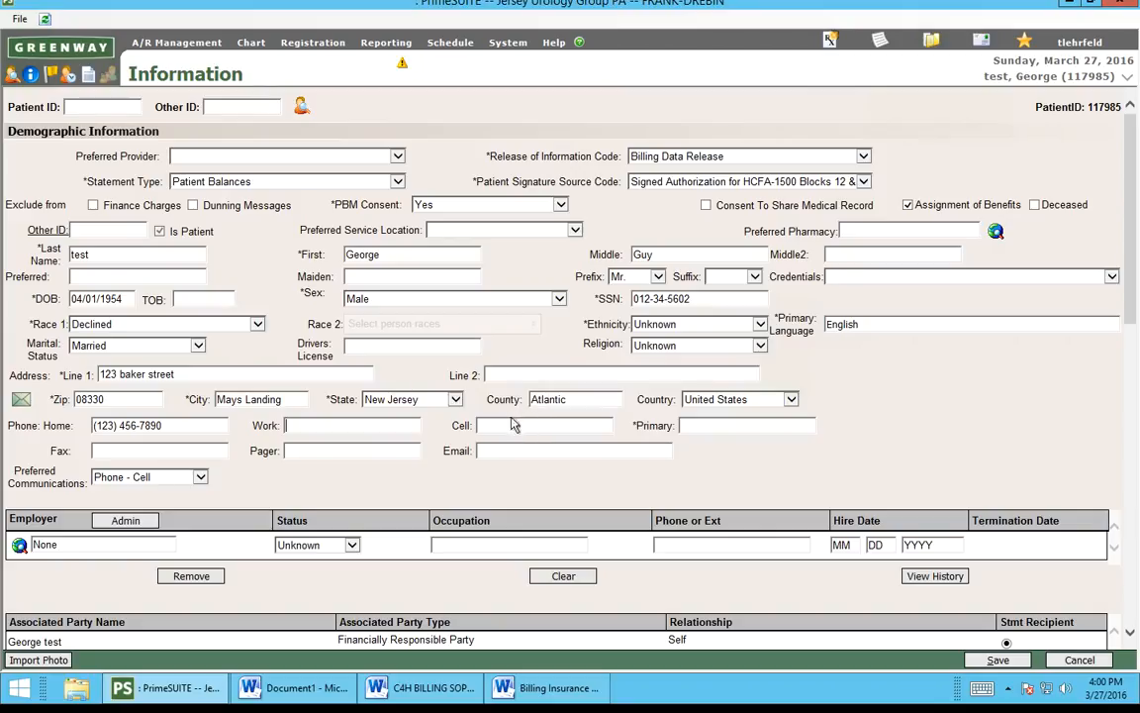
Step: Keep Phone - Cell as preferred communication and enter the cell and primary phone numbers
left_click(144, 481)
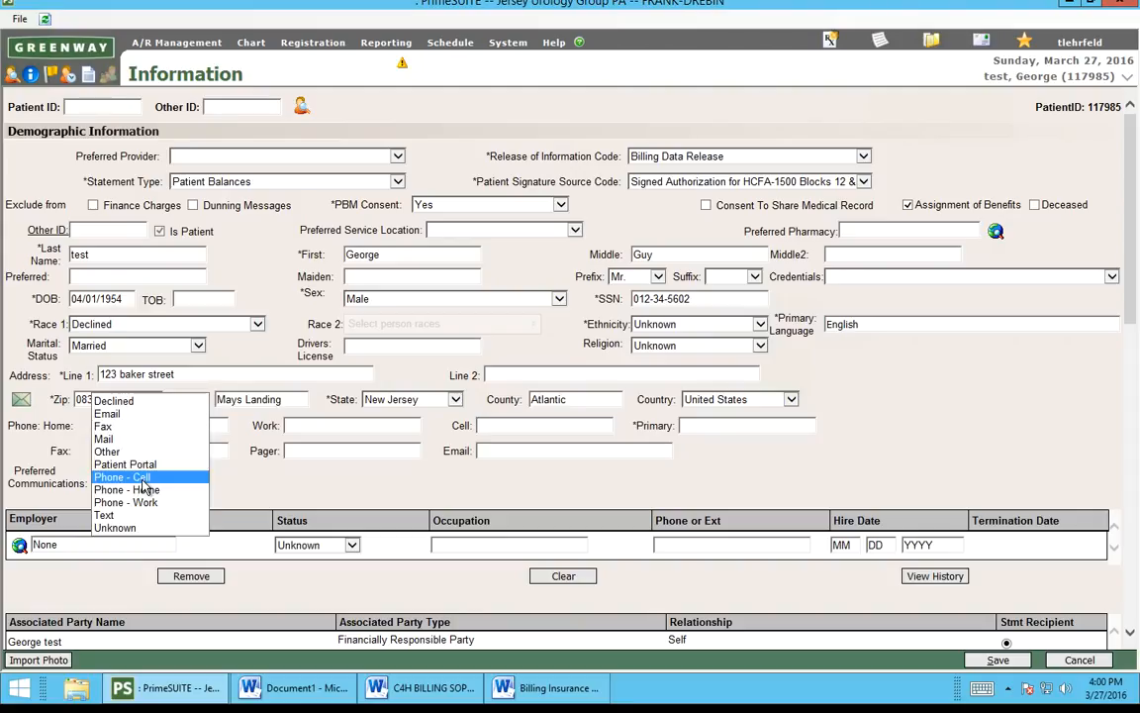
left_click(142, 479)
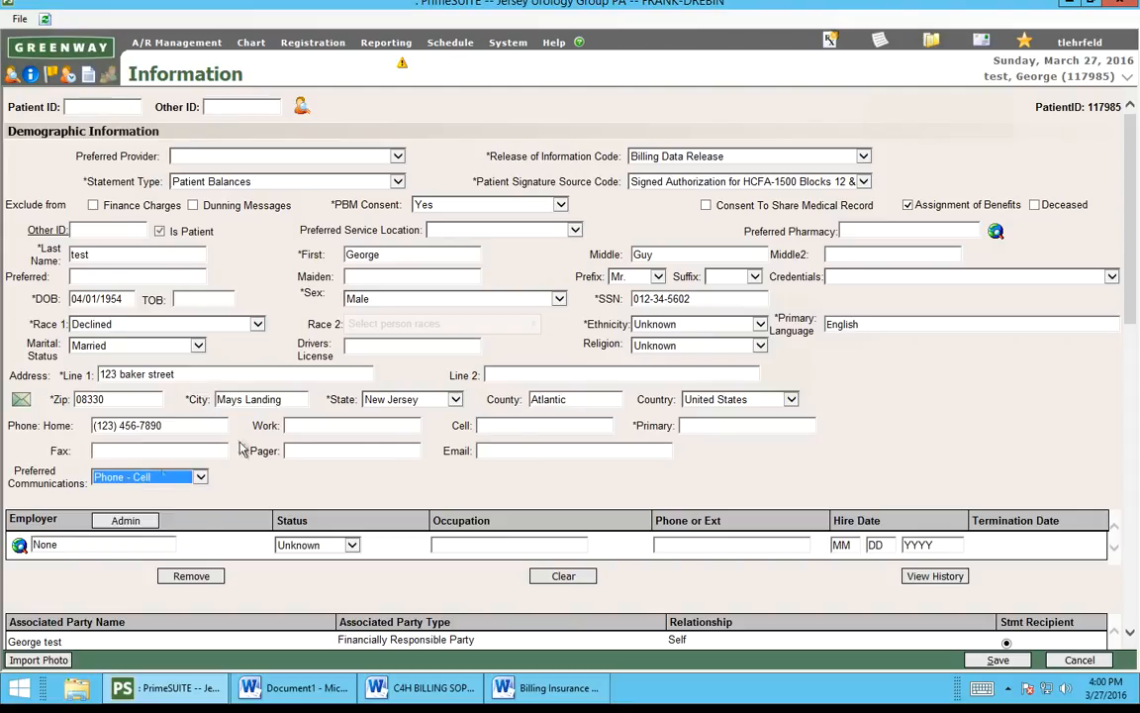
left_click(522, 427)
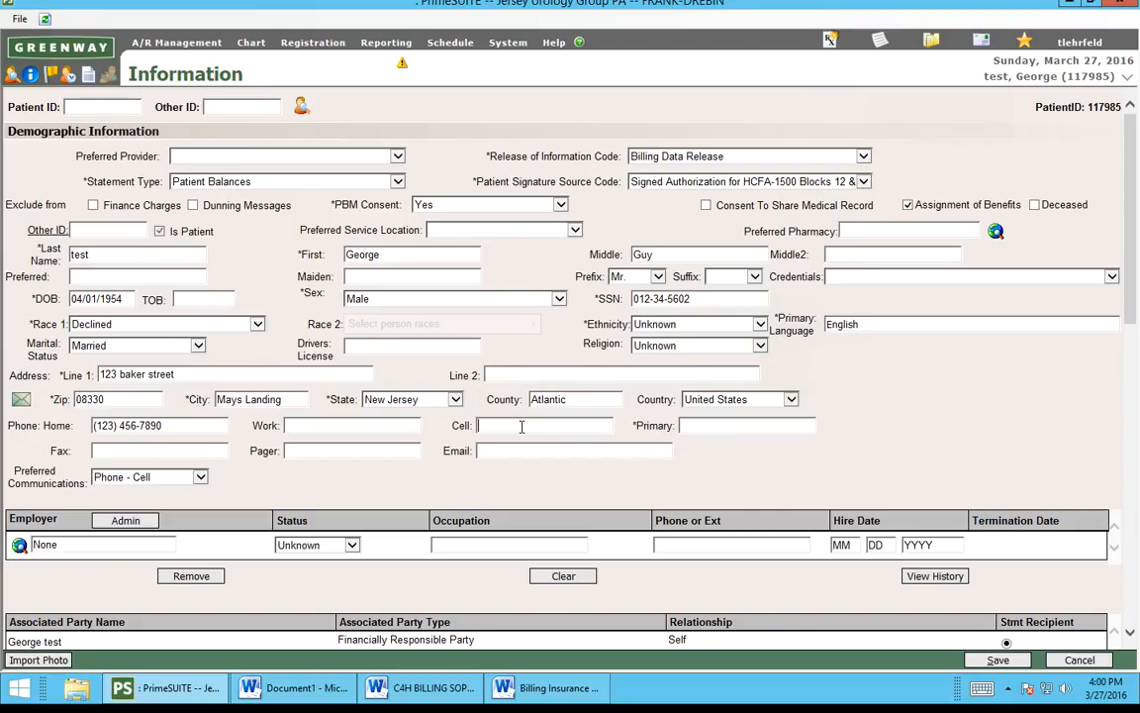
type("1234567890")
left_click(715, 426)
type("1")
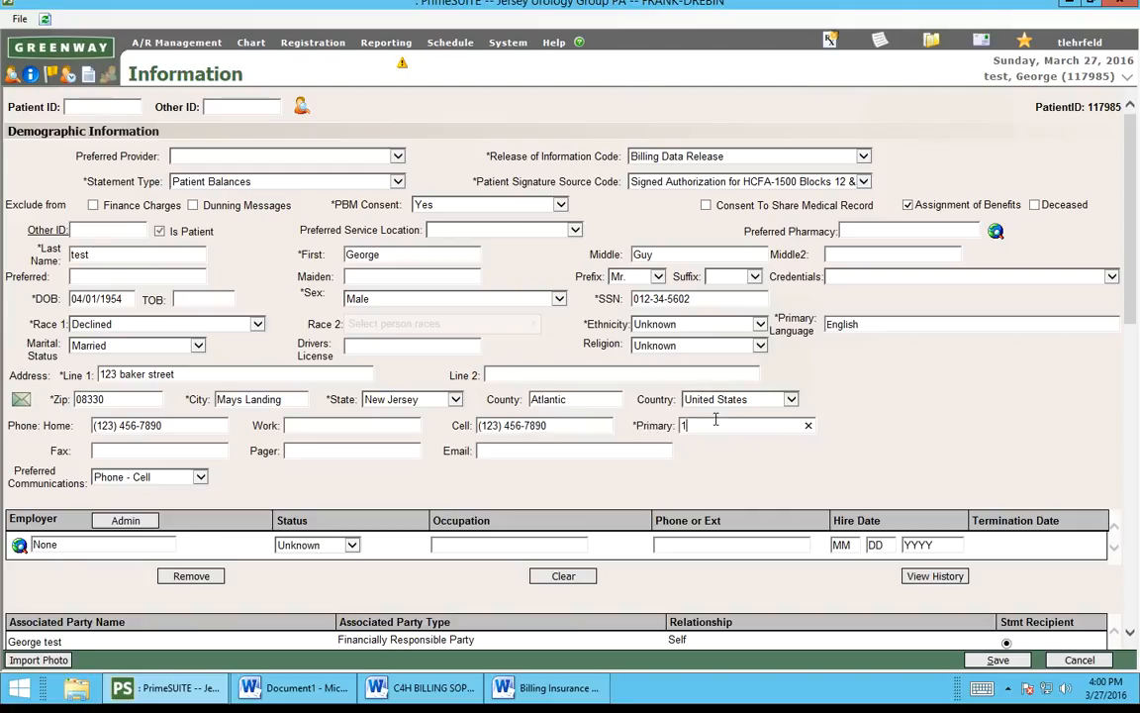
type("234567890")
Step: Enter the patient's e-mail address, correcting the mistyped '.com' ending
left_click(515, 450)
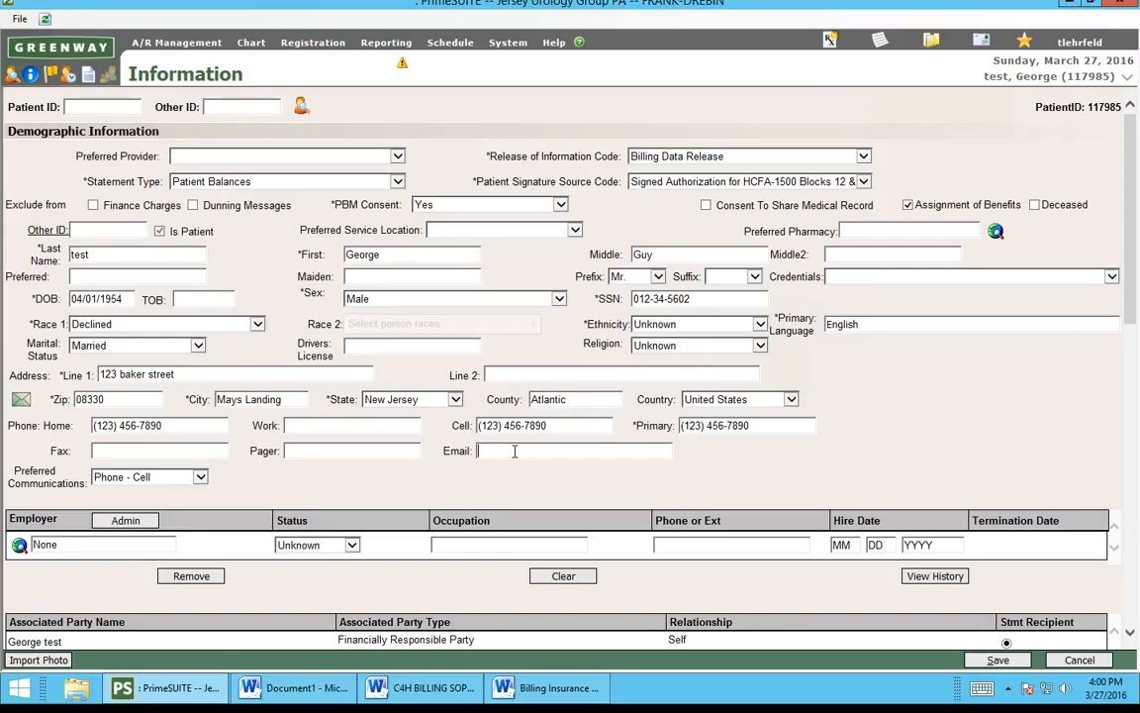
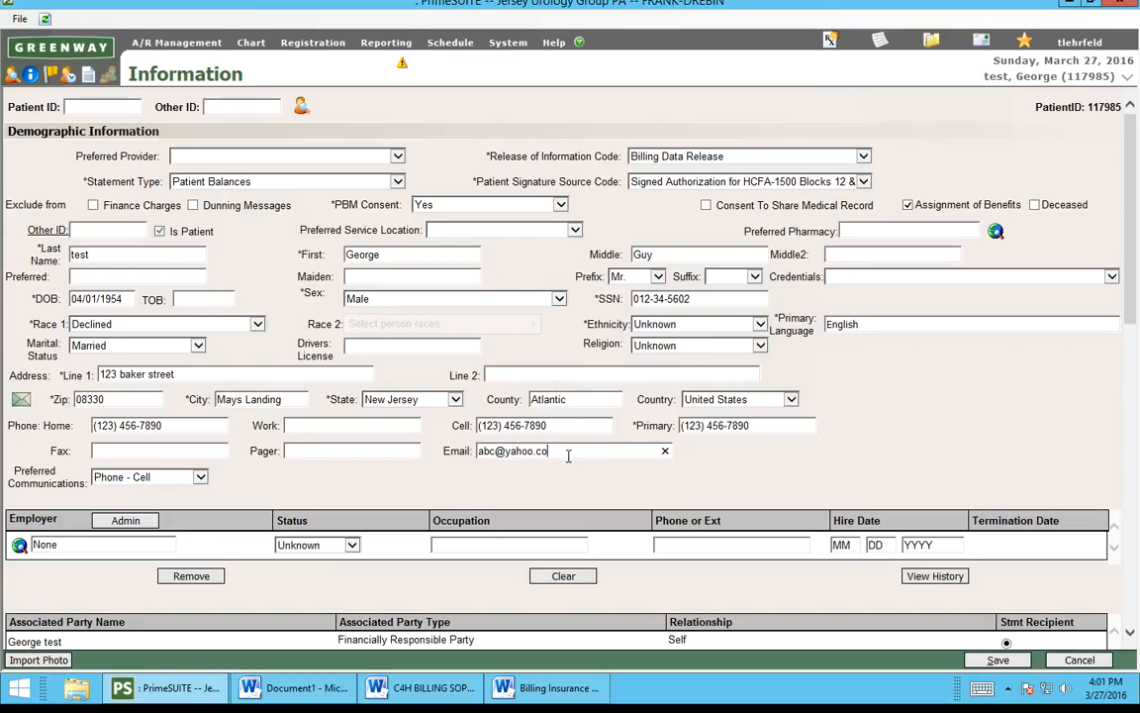
key("BackSpace")
key("BackSpace")
key("BackSpace")
key("BackSpace")
Step: Set Ethnicity to Declined after the required-field alert and save the demographic form
scroll(717, 454, "down", 5)
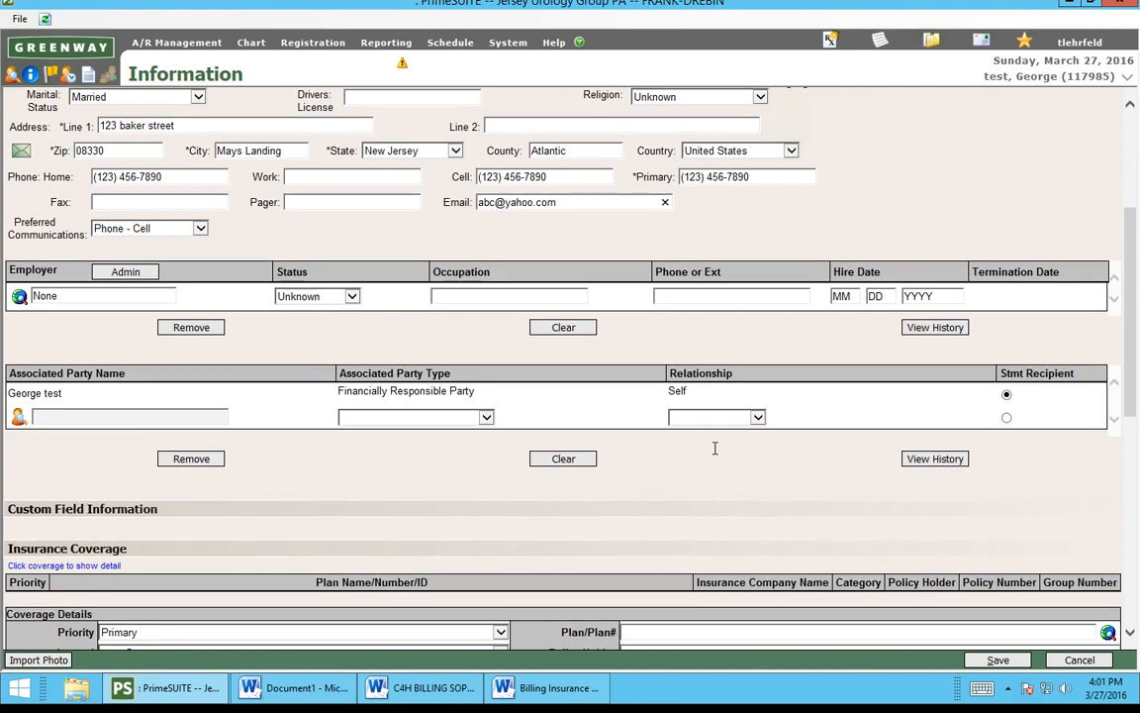
scroll(714, 454, "up", 4)
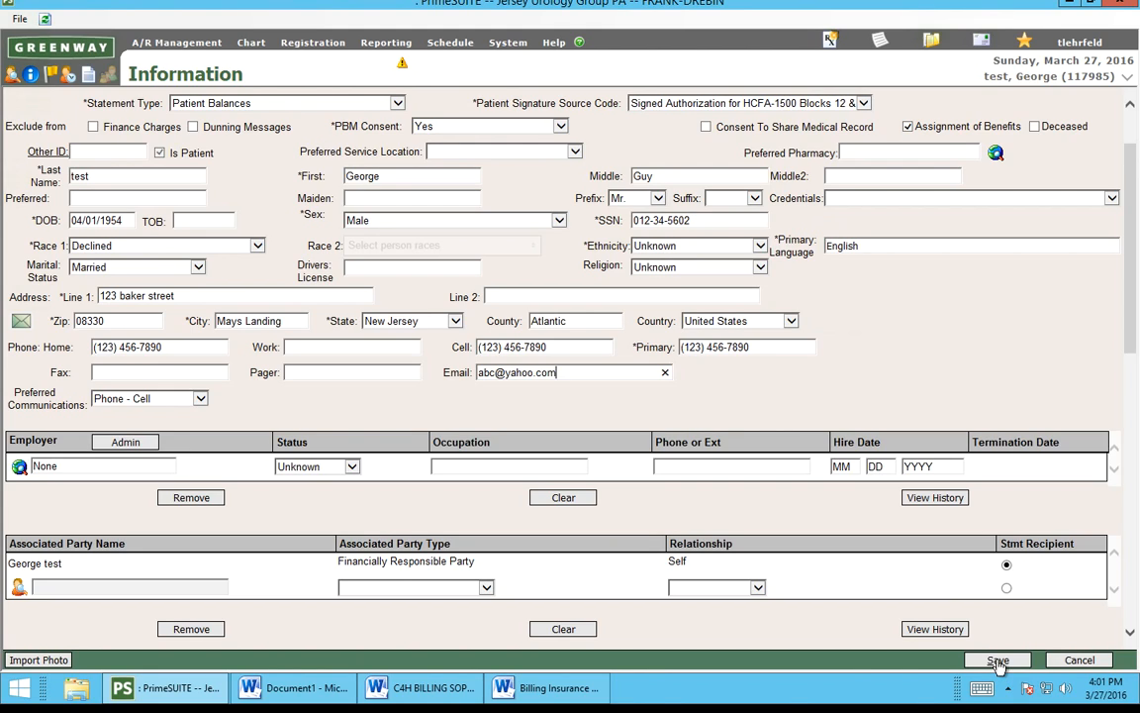
left_click(998, 661)
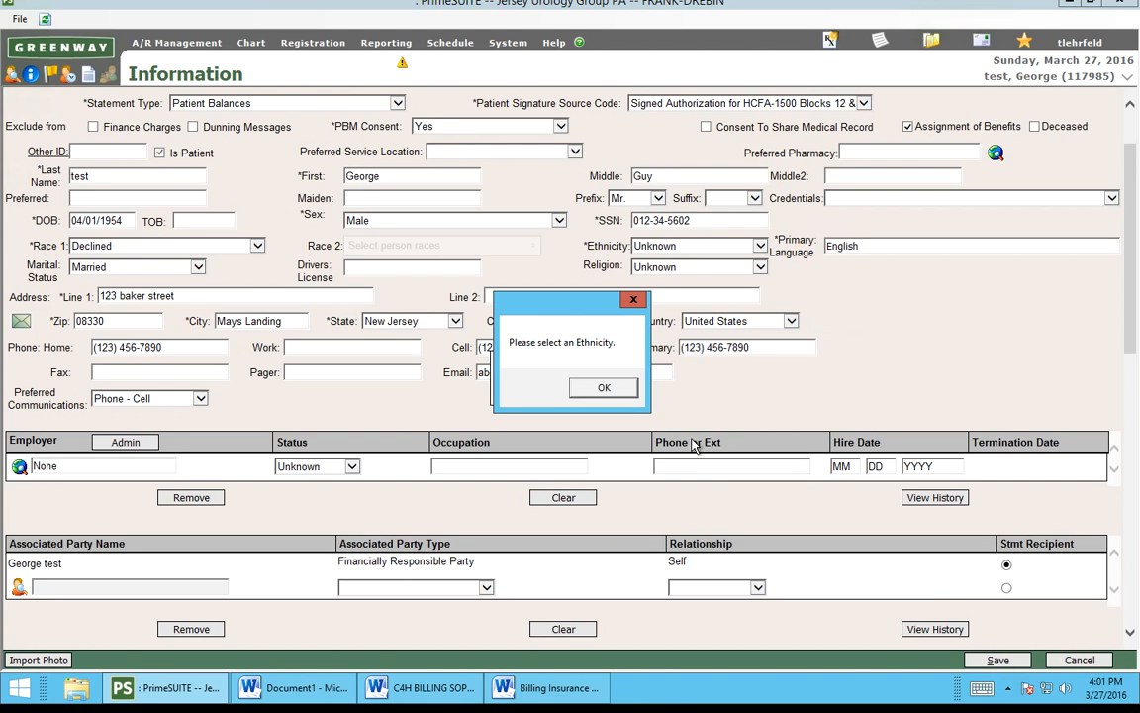
left_click(611, 398)
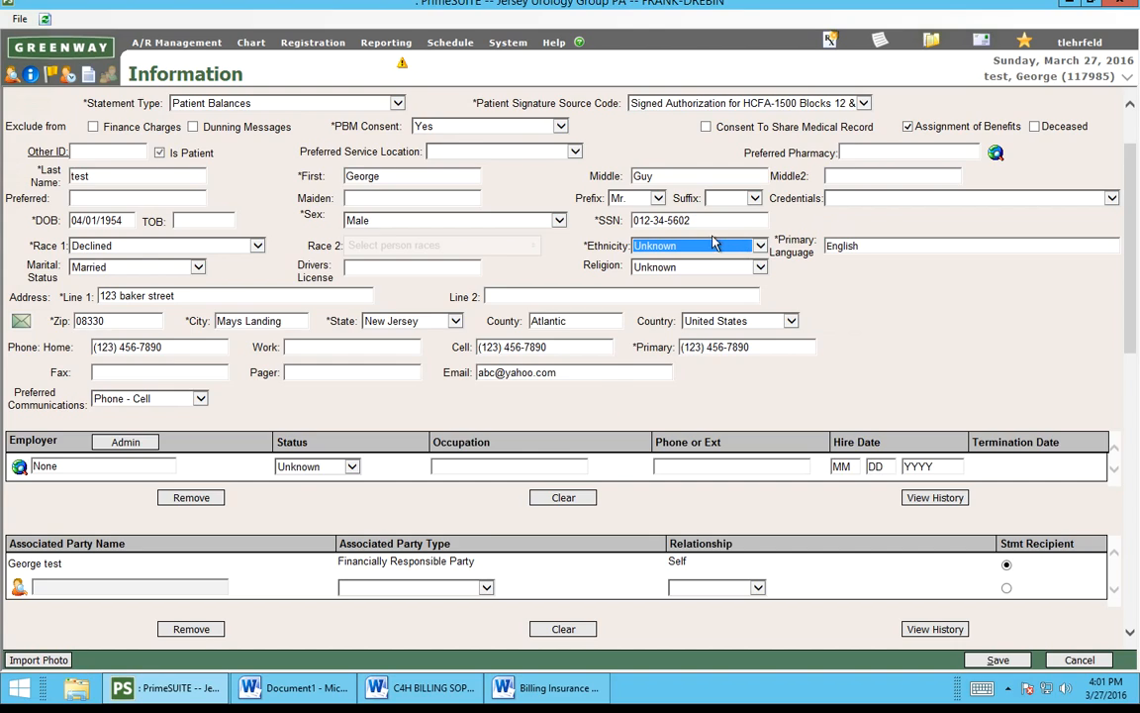
left_click(690, 250)
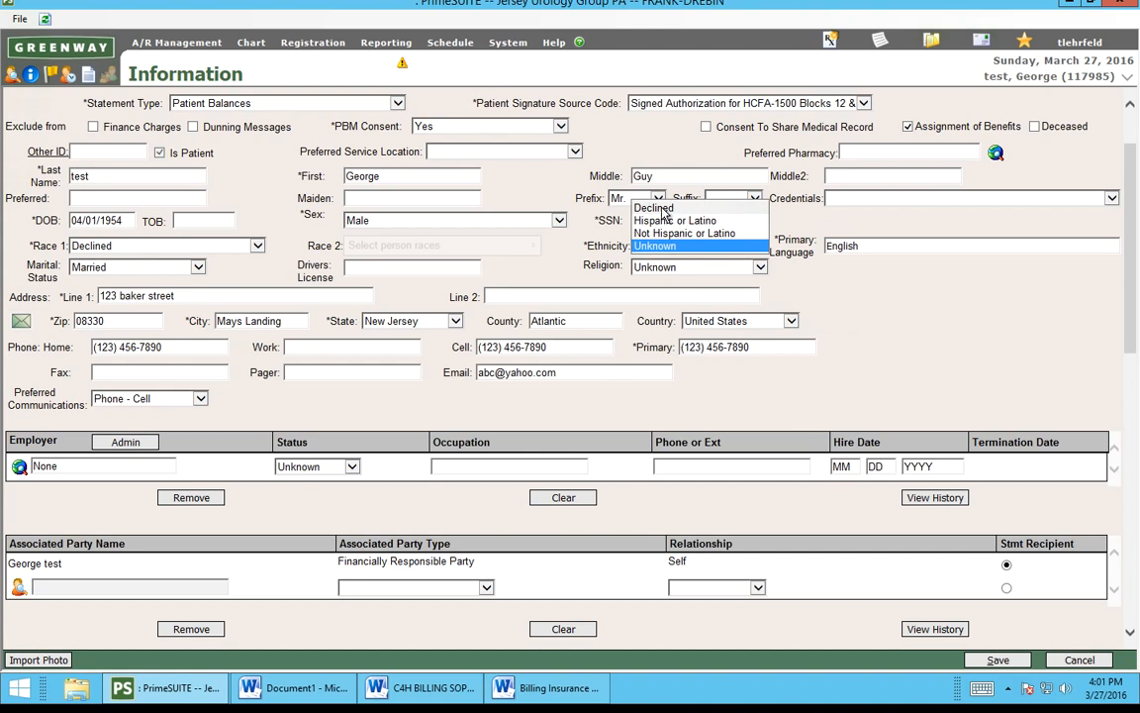
left_click(657, 209)
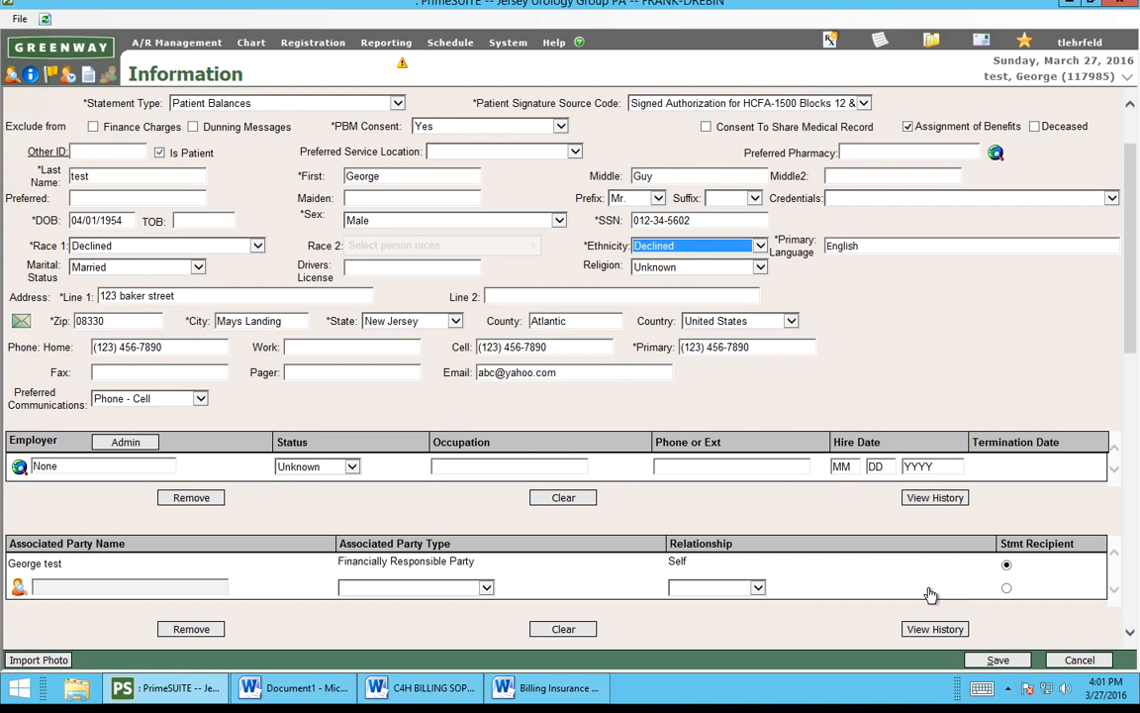
left_click(999, 661)
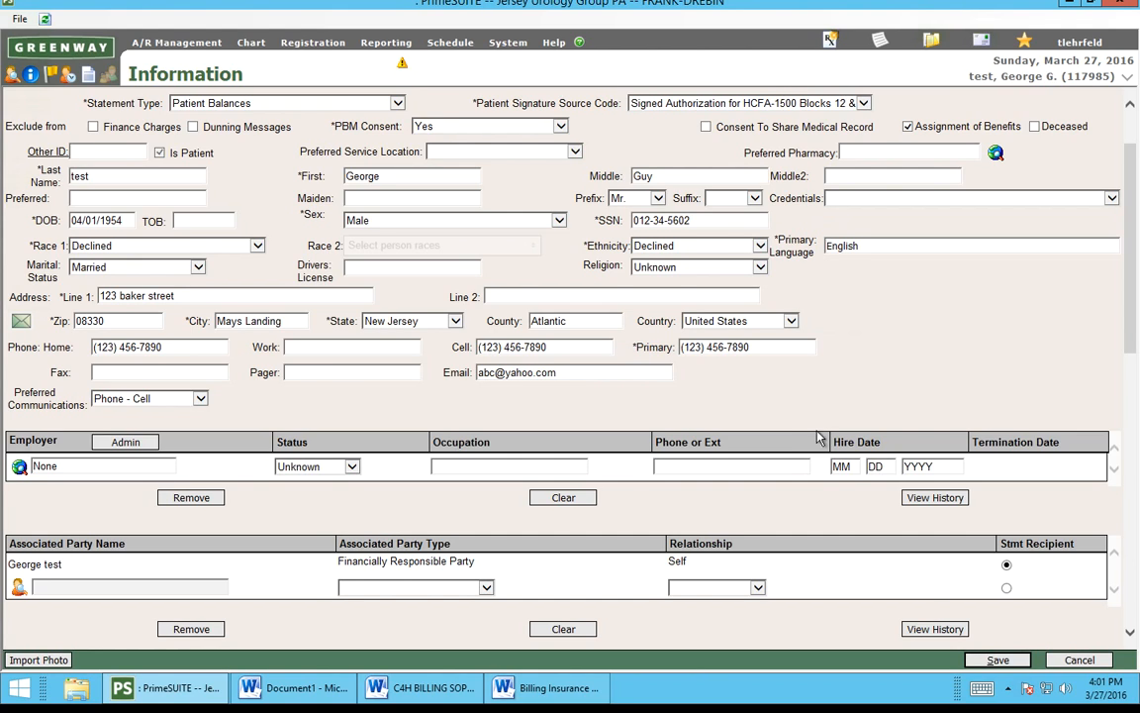
scroll(818, 430, "up", 2)
scroll(817, 435, "down", 3)
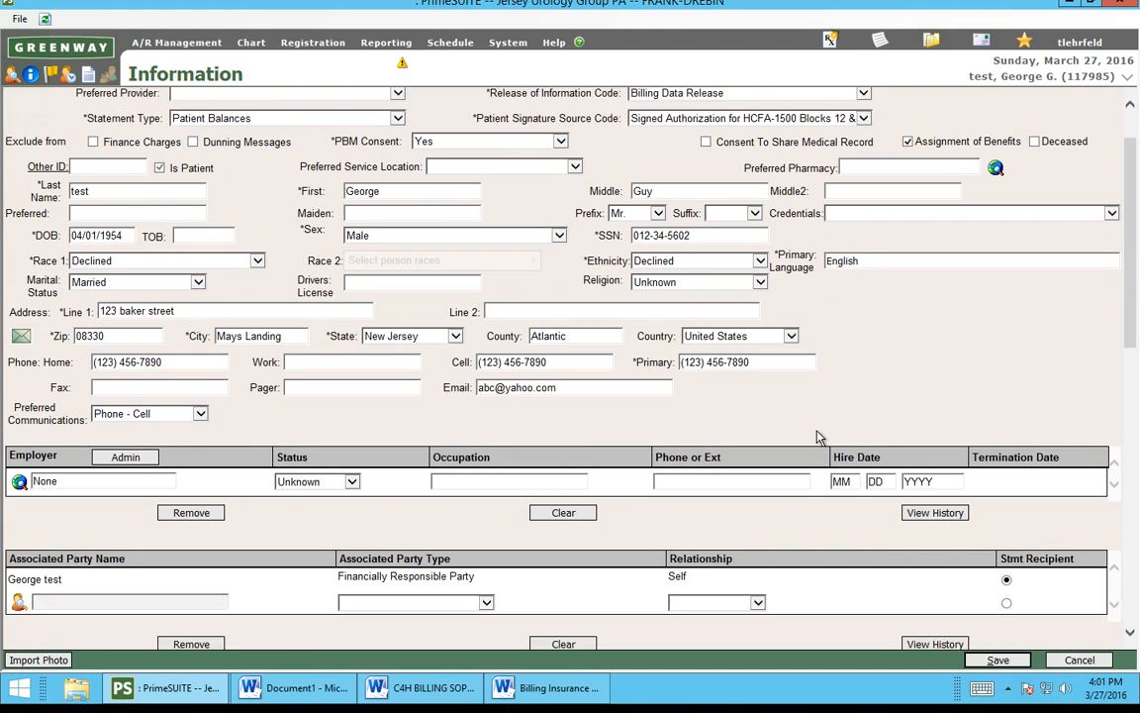
scroll(817, 436, "up", 3)
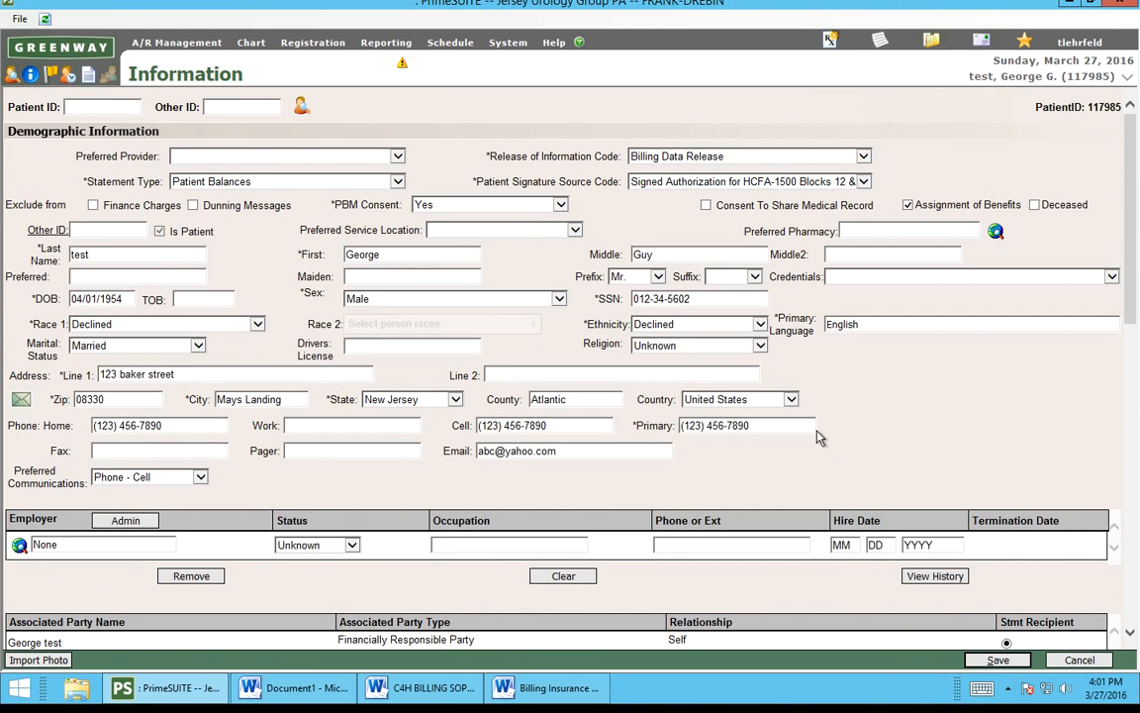